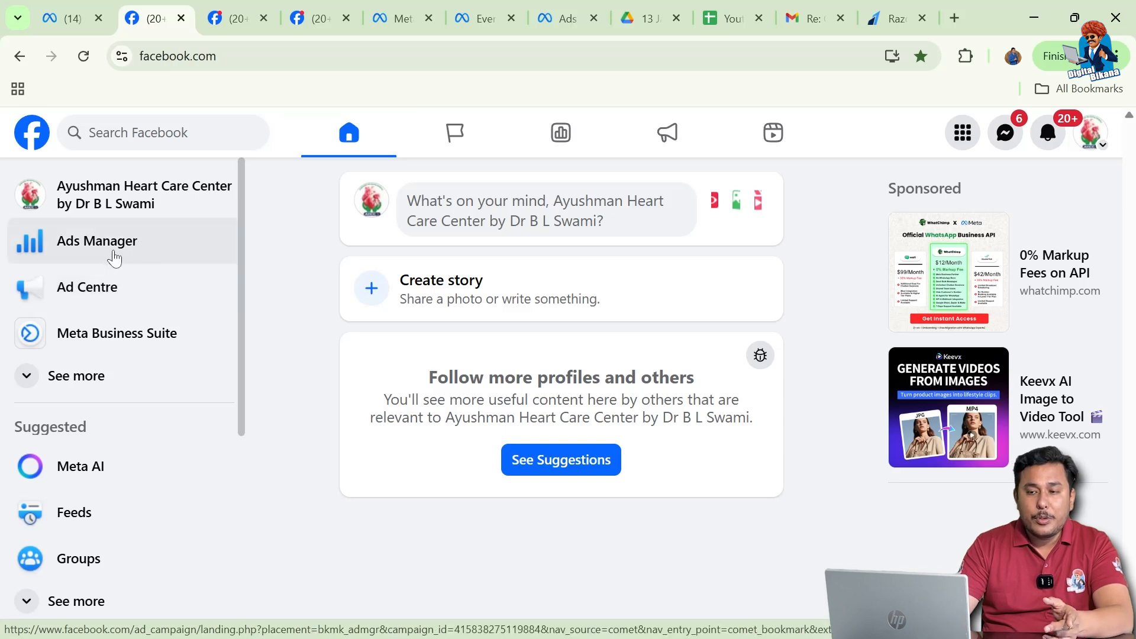
- Launch Events Manager from the All tools list in Meta Business Suite
left_click(152, 333)
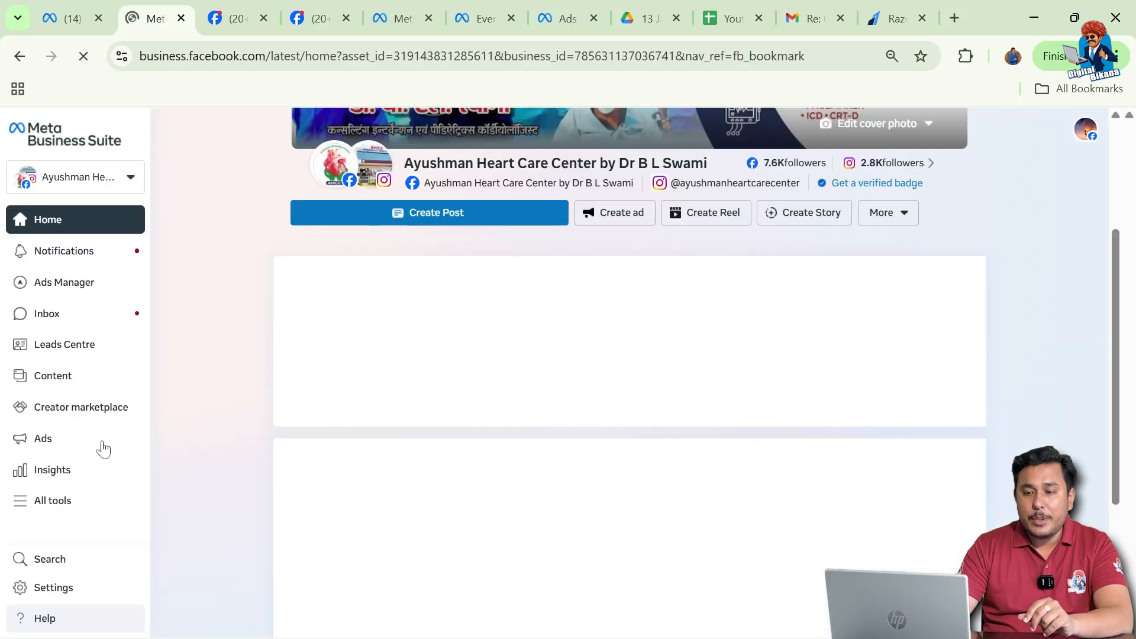
left_click(53, 502)
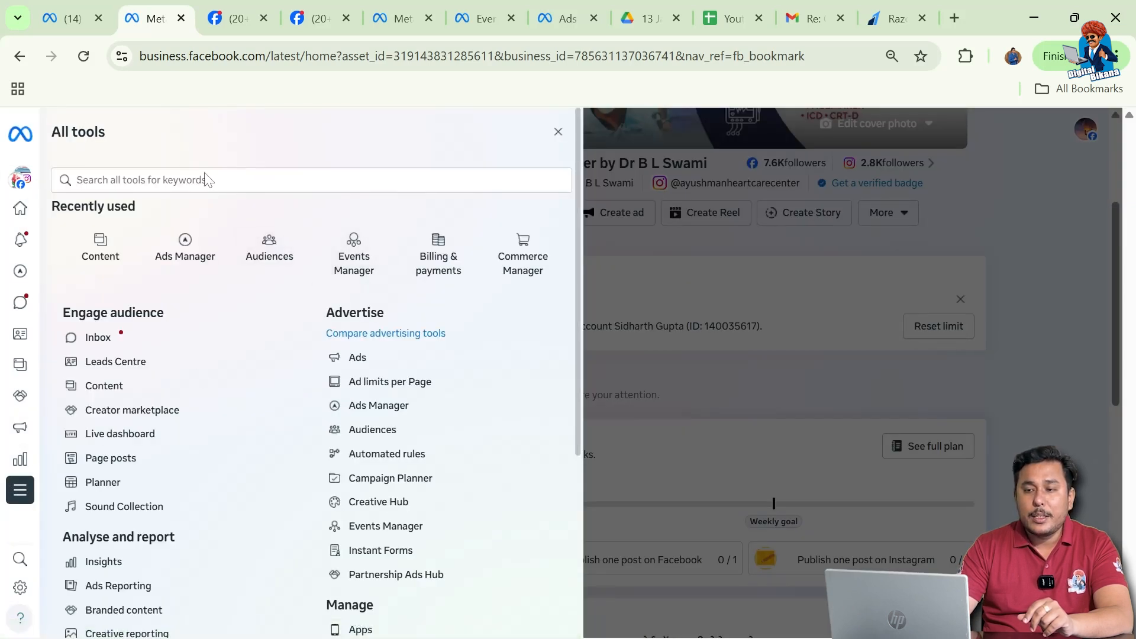
left_click(348, 260)
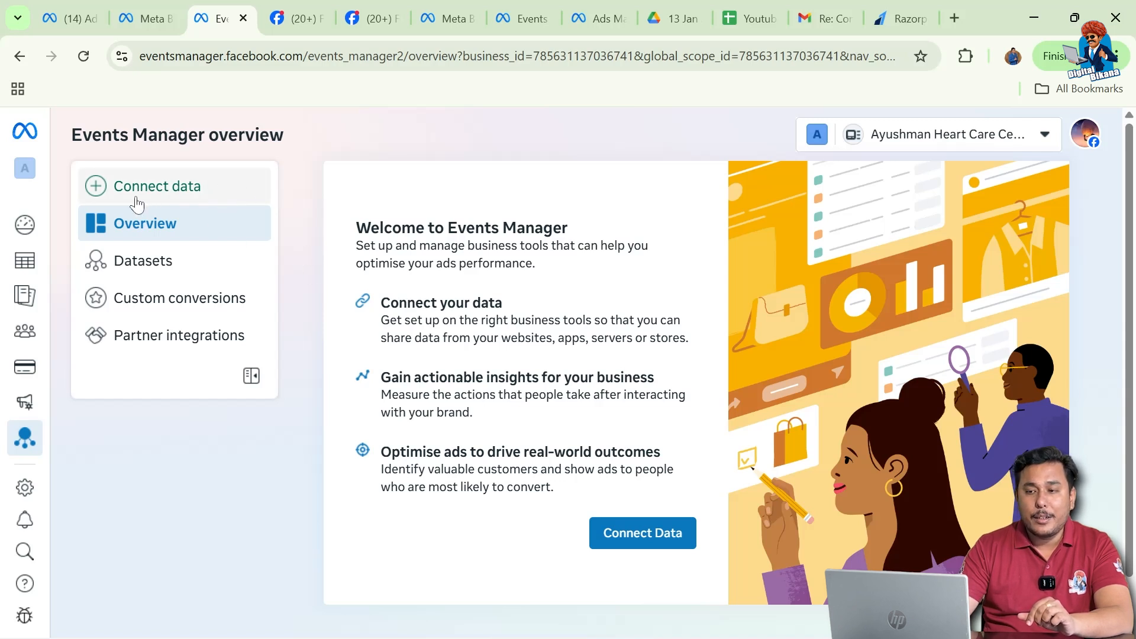
- Switch to the Datasets page from Events Manager's left panel
left_click(152, 263)
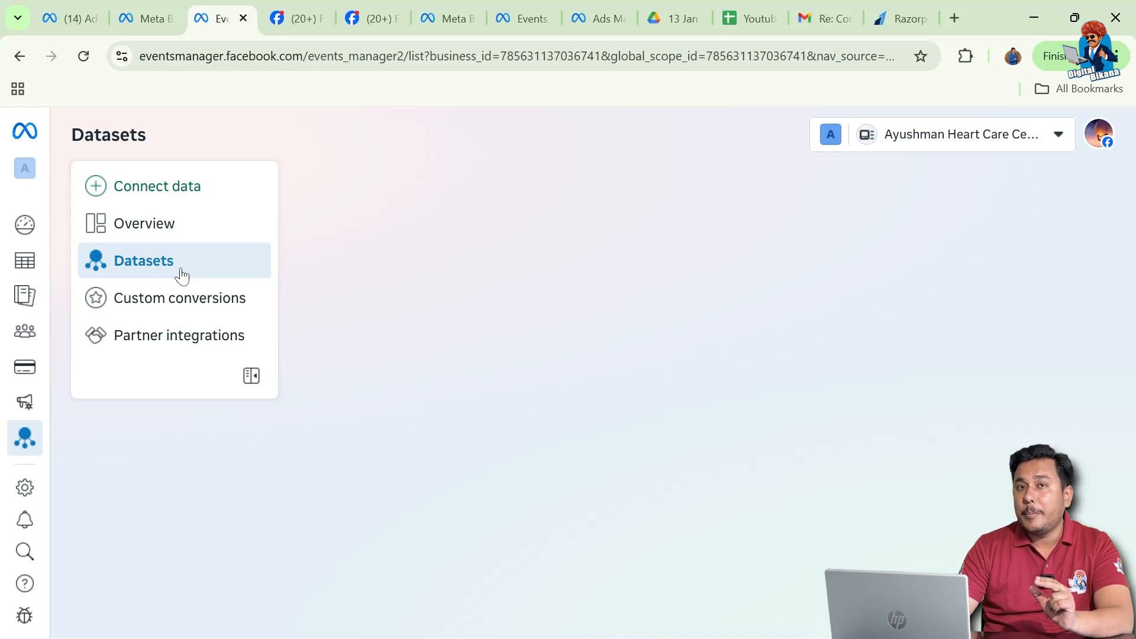
- Start a new Web data connection and name the dataset 'Ayushman Meta Pixel'
left_click(161, 191)
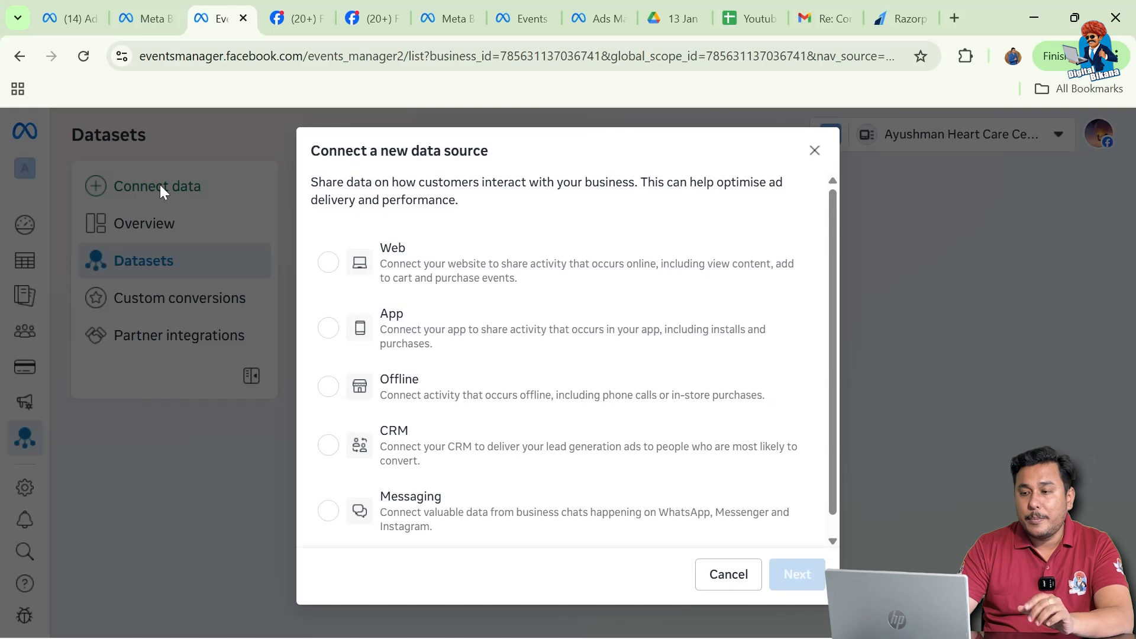
left_click(328, 264)
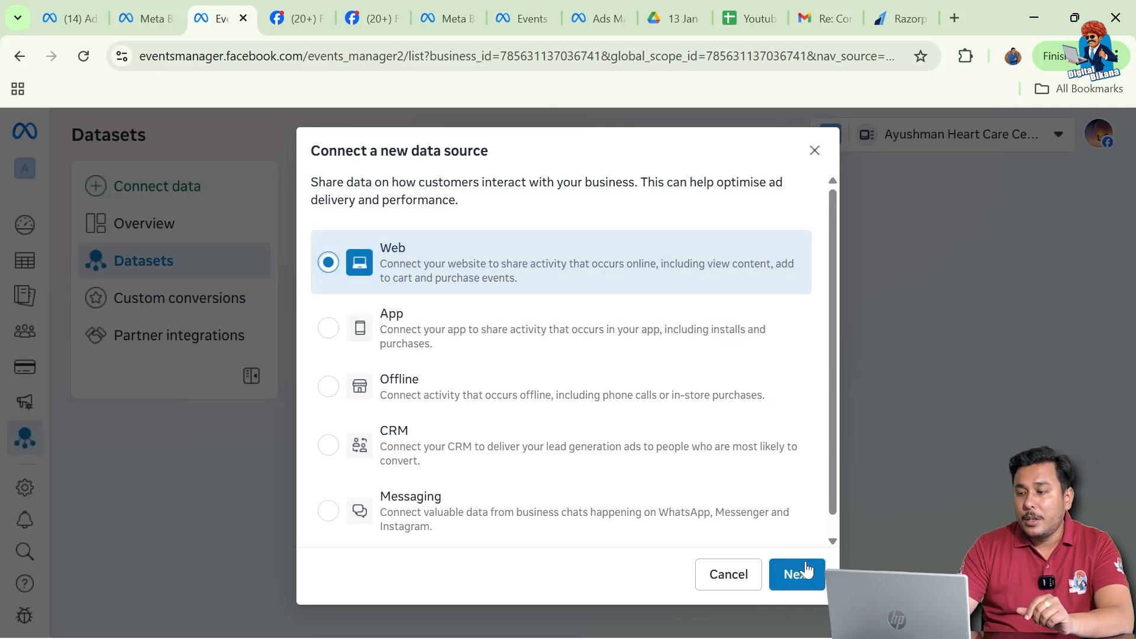
left_click(799, 574)
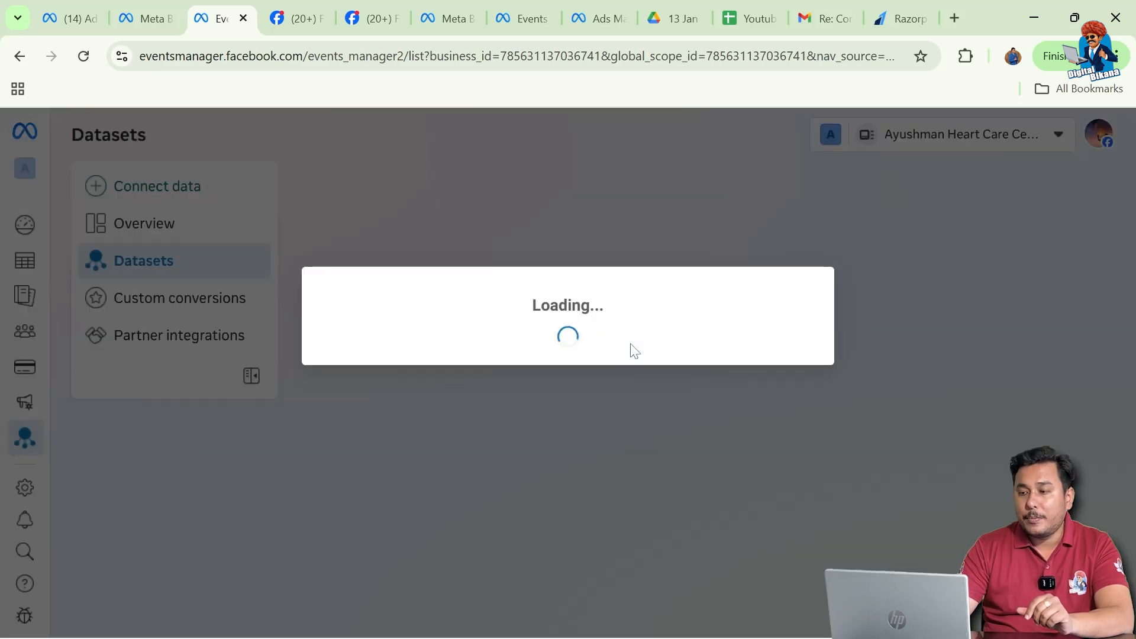
left_click(419, 306)
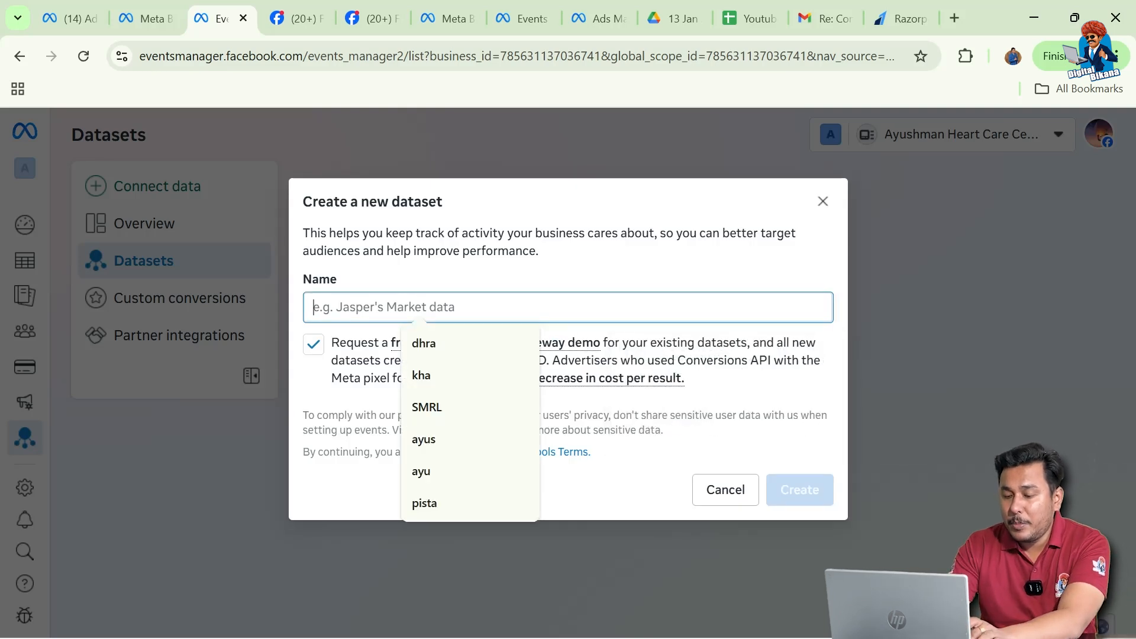
type("Ay")
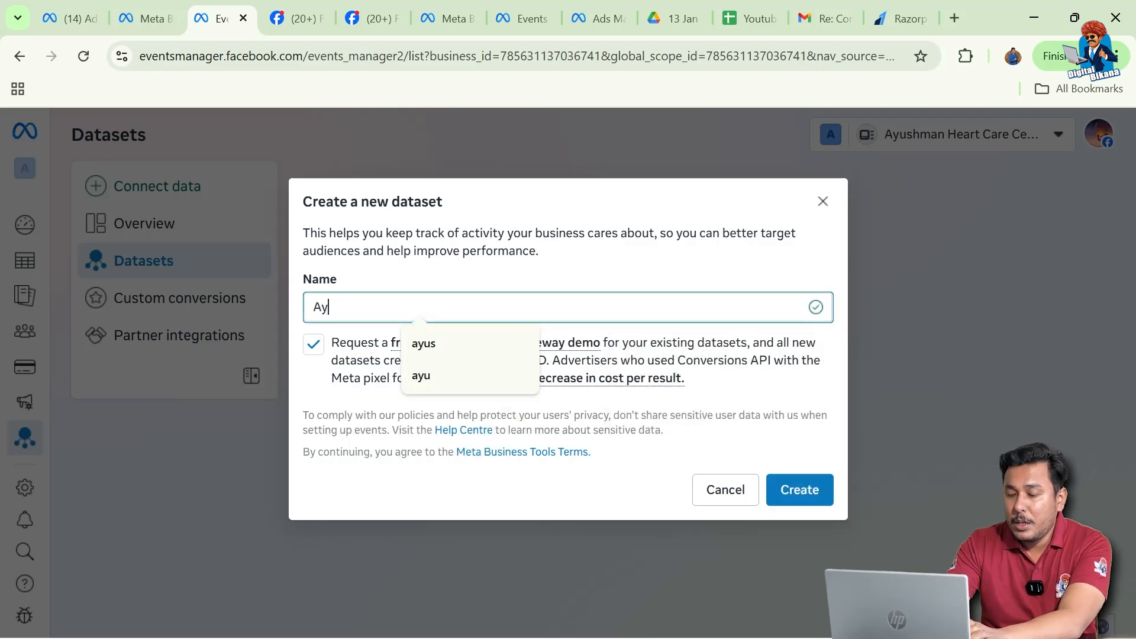
type("ushman Me")
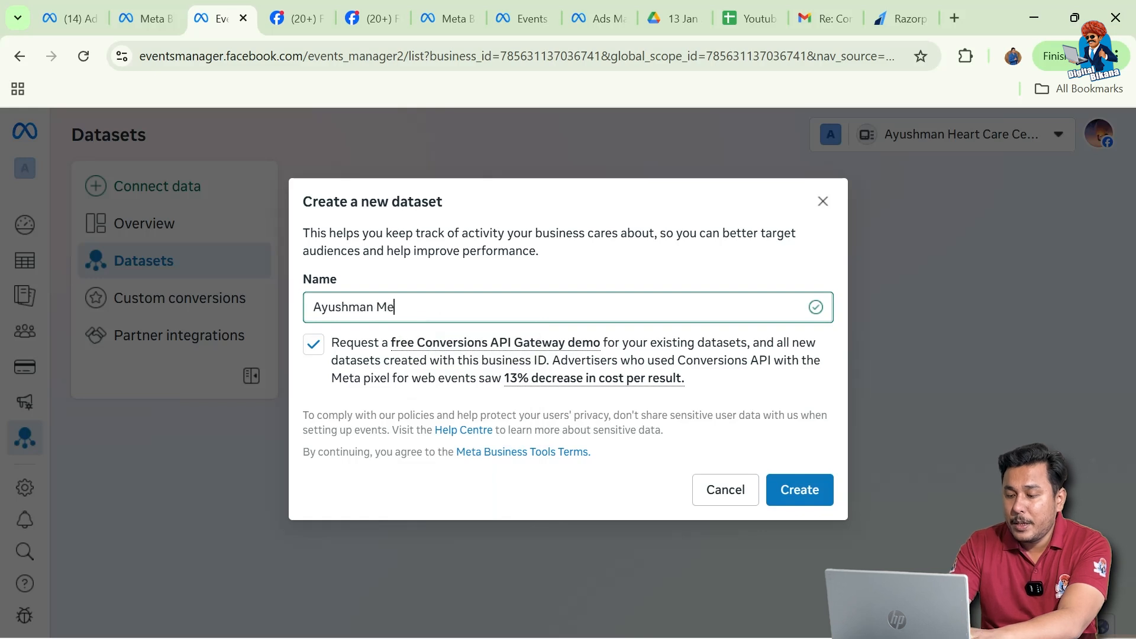
type("ta Pixel")
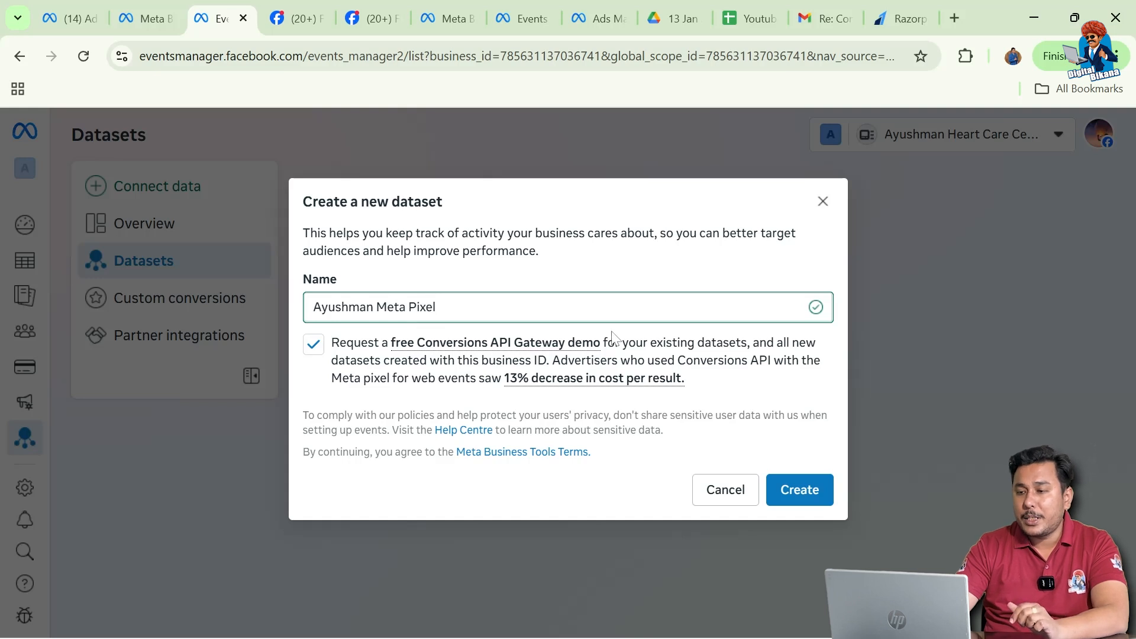
- Create the Ayushman Meta Pixel dataset, skip the ad account prompt, and begin Meta Pixel setup
left_click(812, 491)
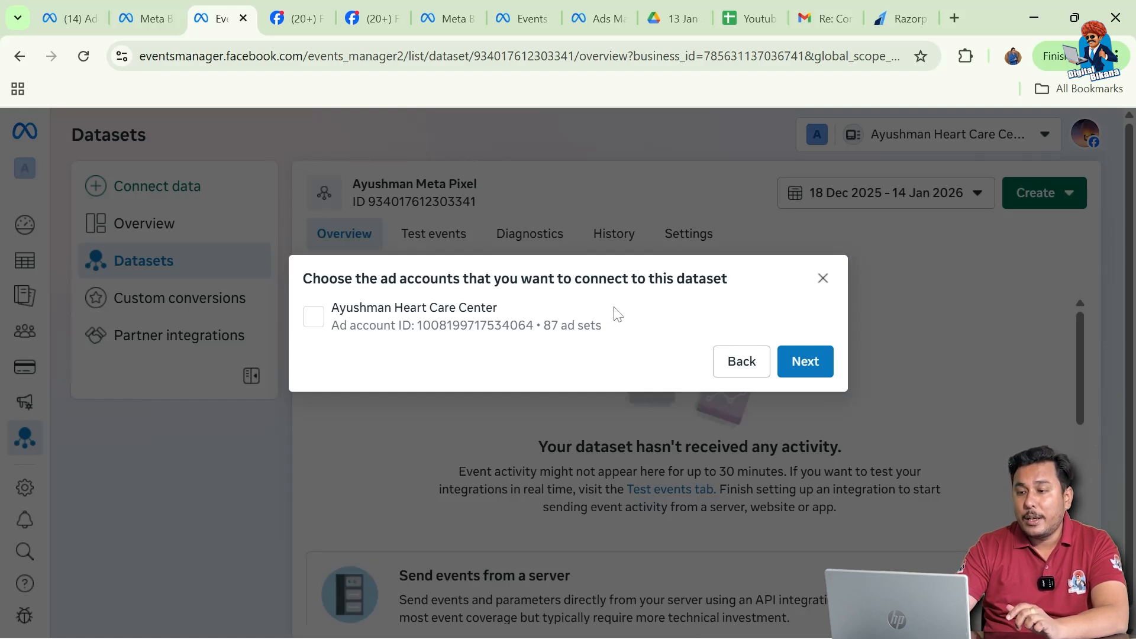
left_click(800, 362)
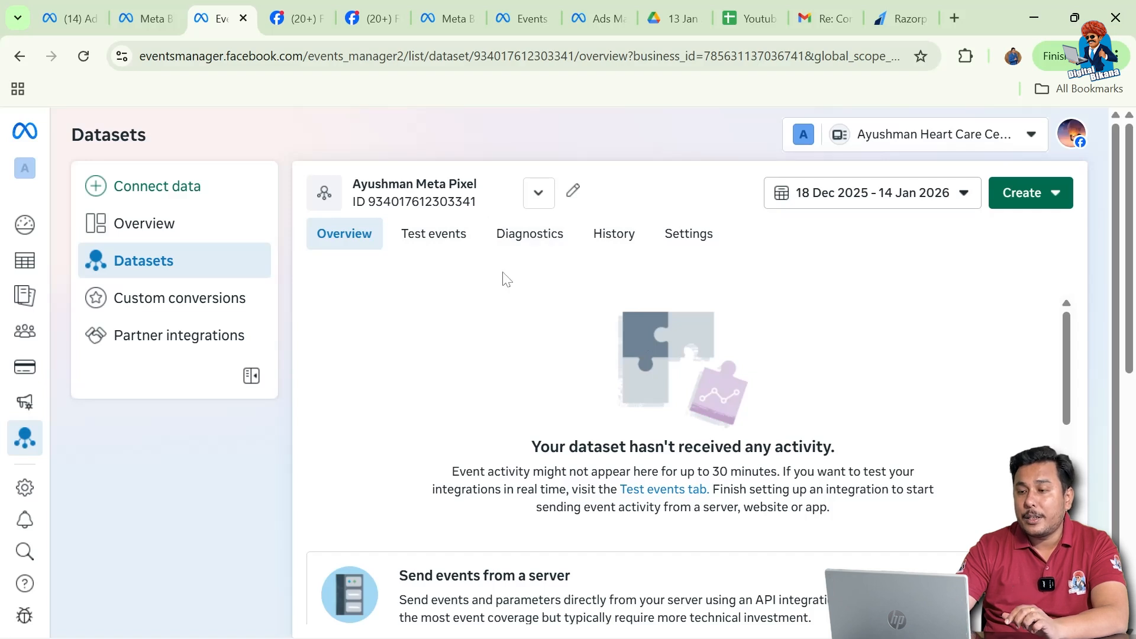
scroll(466, 422, "down", 2)
scroll(466, 421, "down", 3)
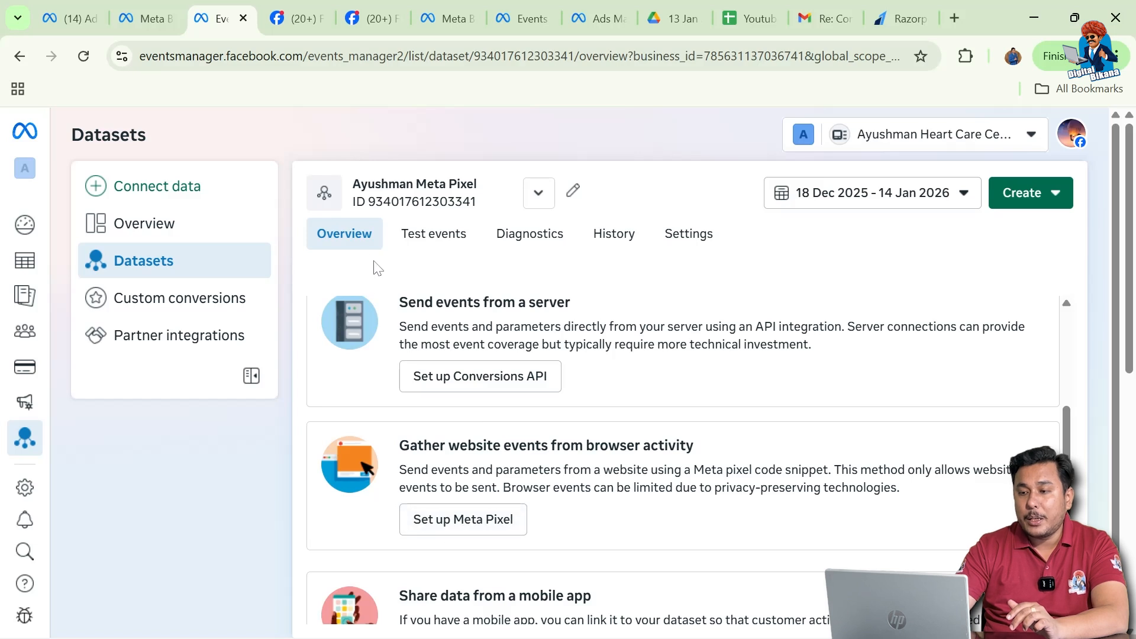
left_click(460, 524)
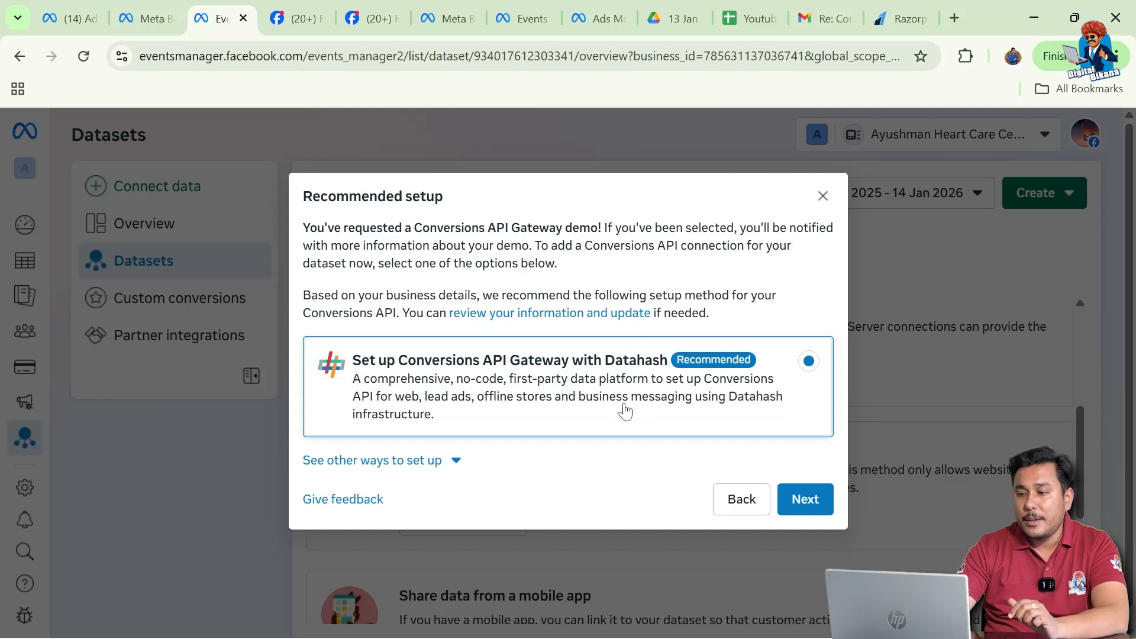
- Choose the manual setup route from the other pixel setup options
left_click(433, 467)
scroll(515, 423, "down", 3)
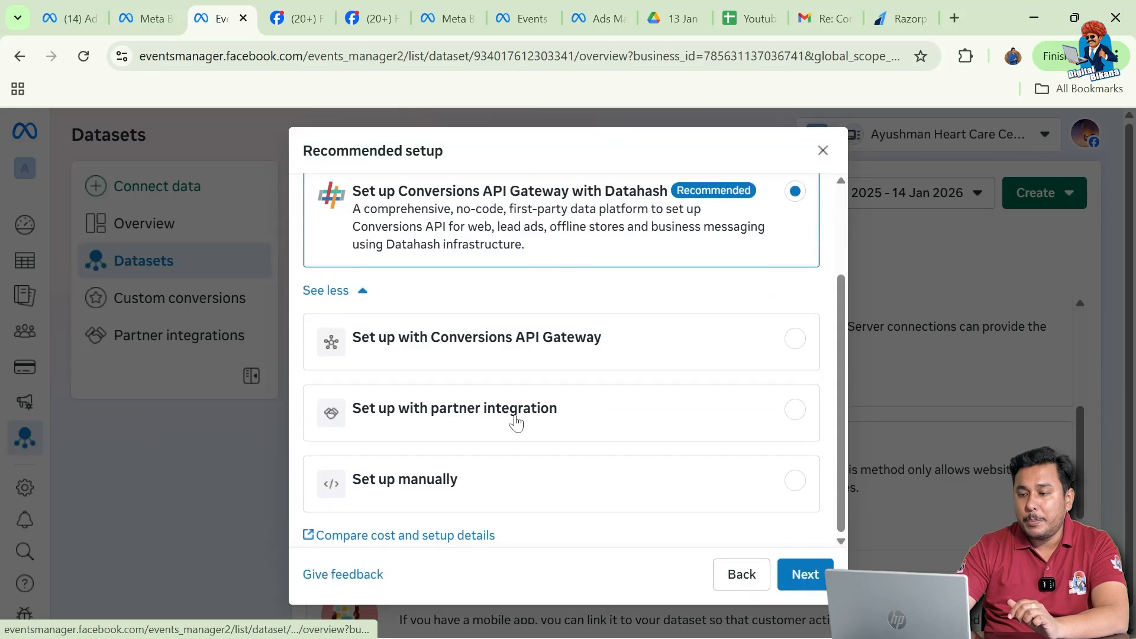
left_click(398, 484)
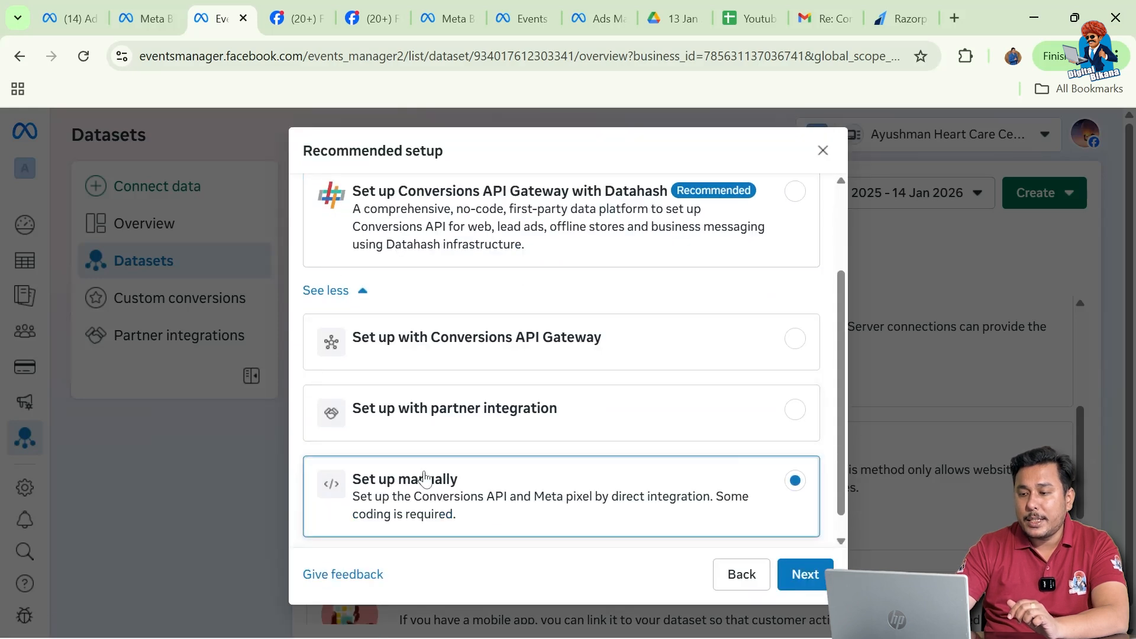
scroll(703, 469, "down", 1)
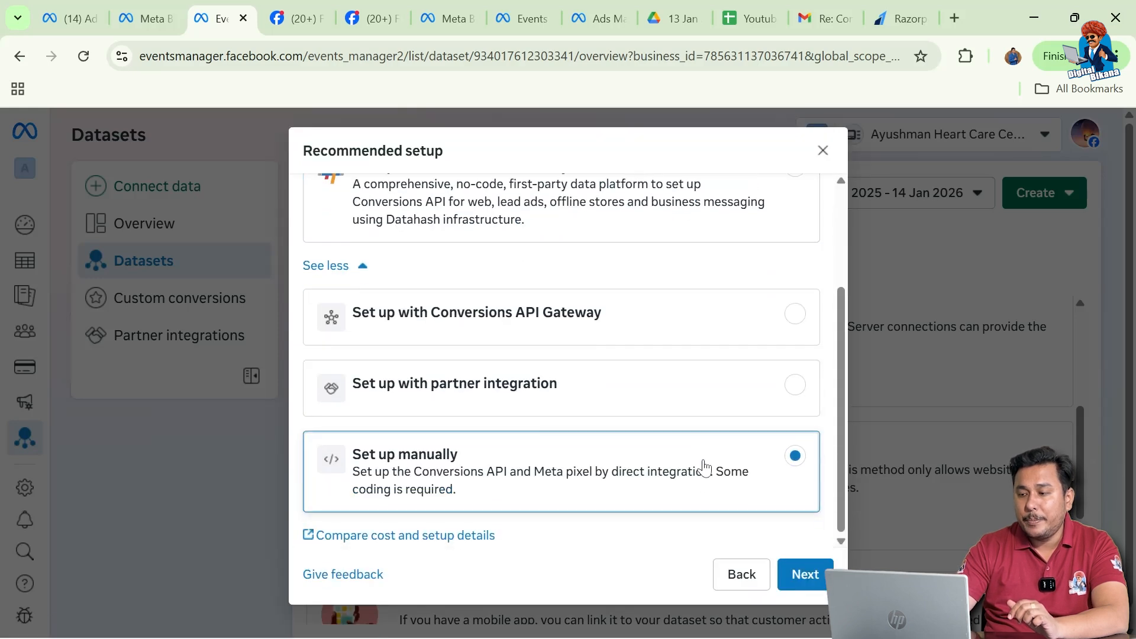
left_click(803, 574)
- Connect with the Meta pixel only, copy its base code, and minimize the browser
left_click(596, 425)
left_click(804, 574)
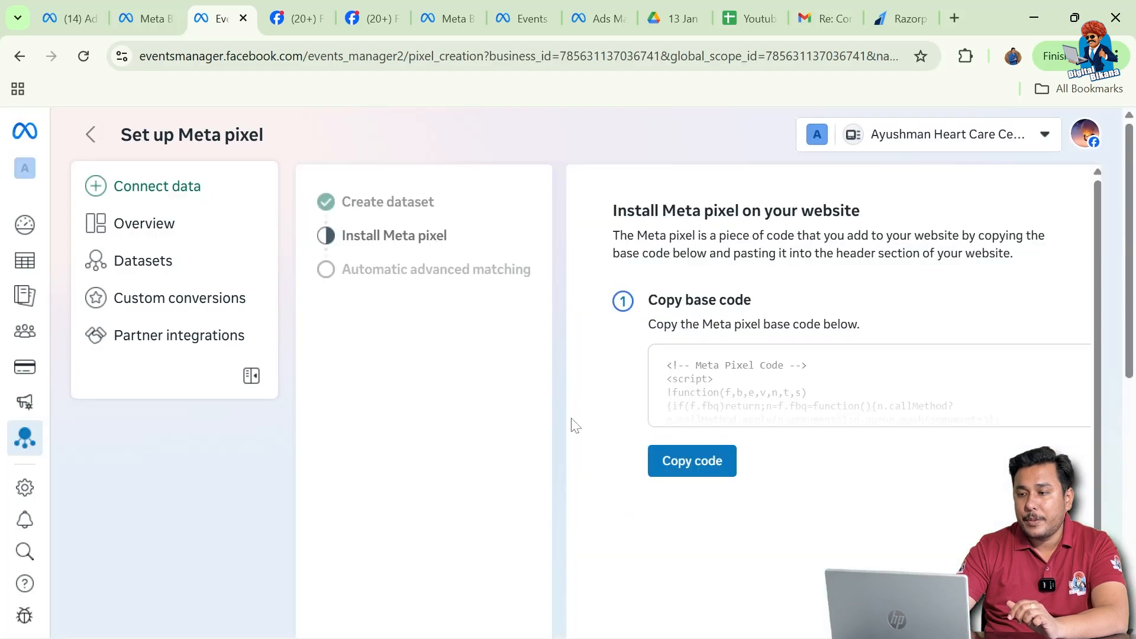
left_click(690, 467)
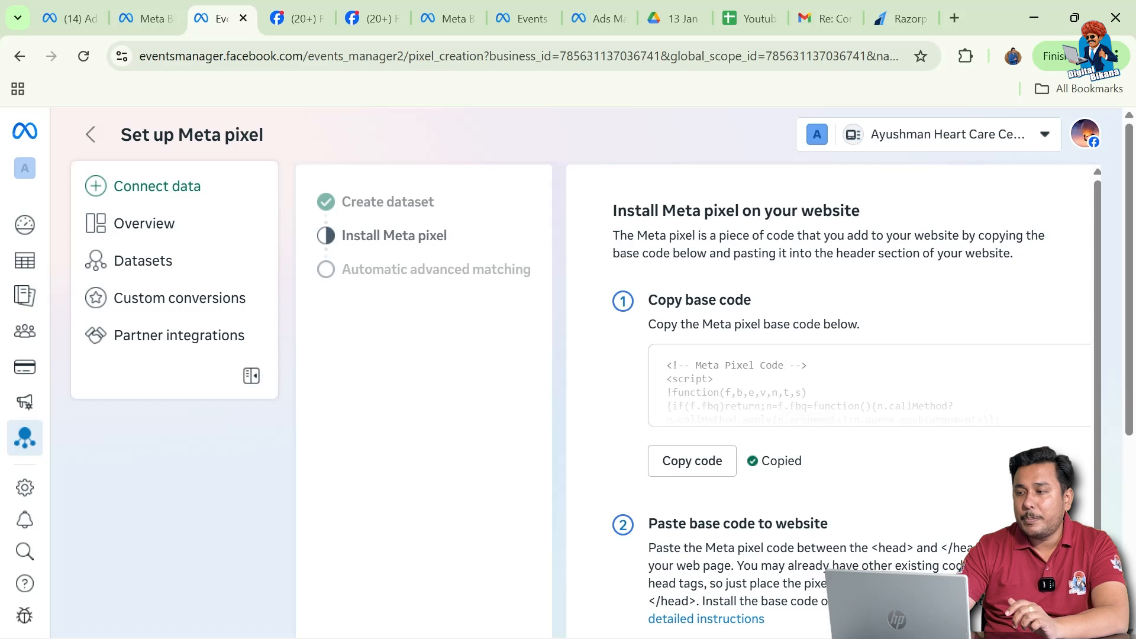
left_click(1034, 24)
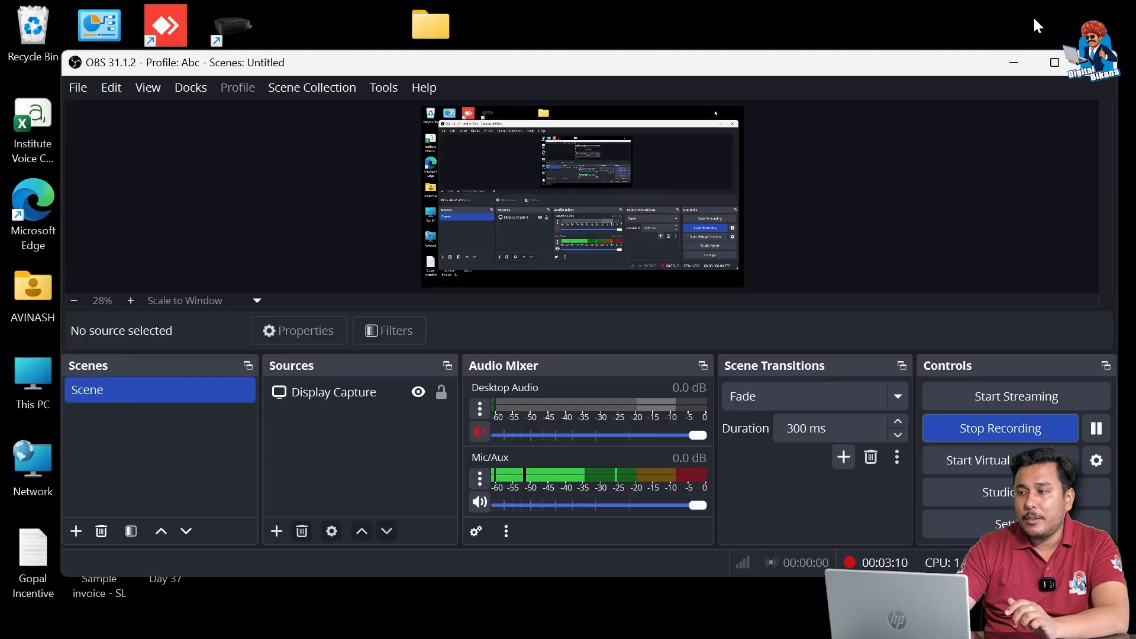
- Add a new desktop text document named 'Ayushman meta pixel' and open it
left_click(1030, 70)
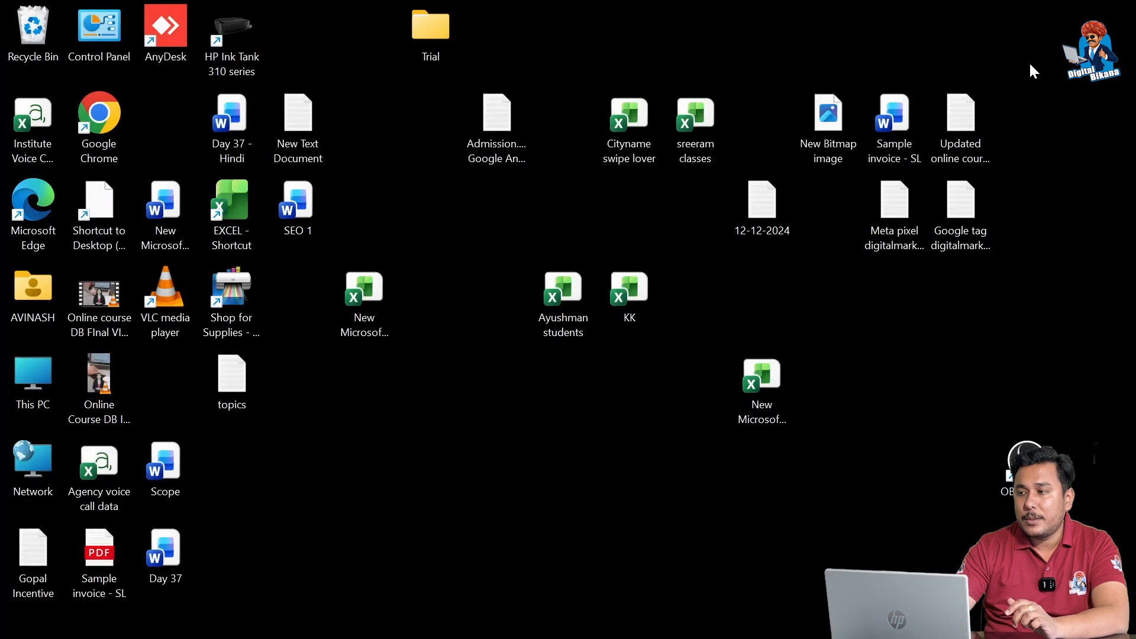
right_click(916, 46)
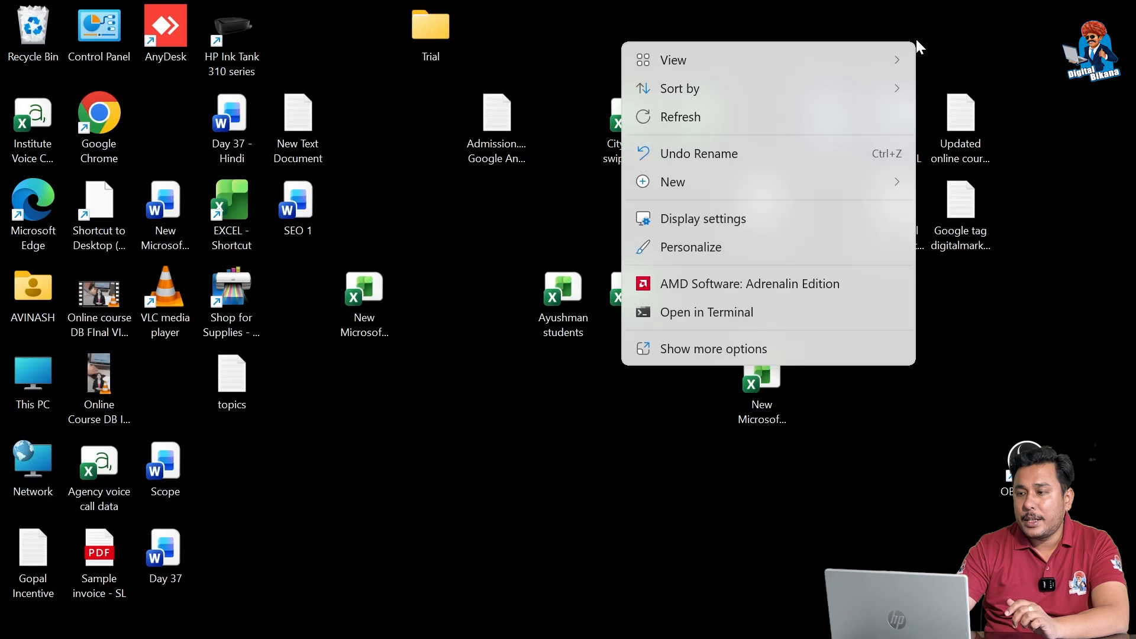
mouse_move(670, 186)
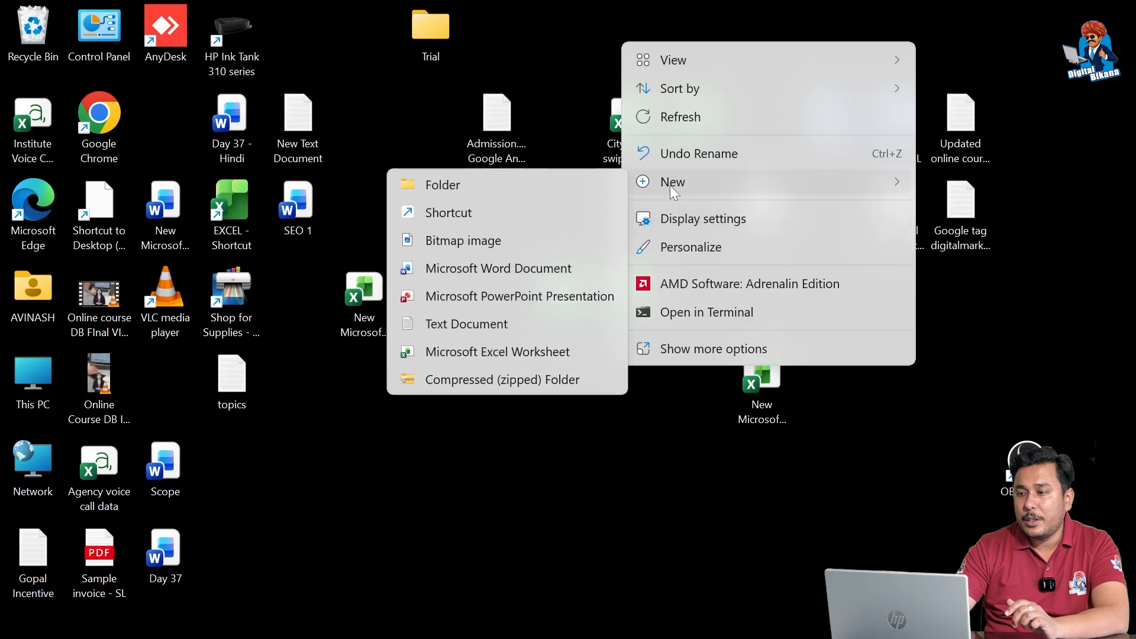
left_click(482, 321)
type("A")
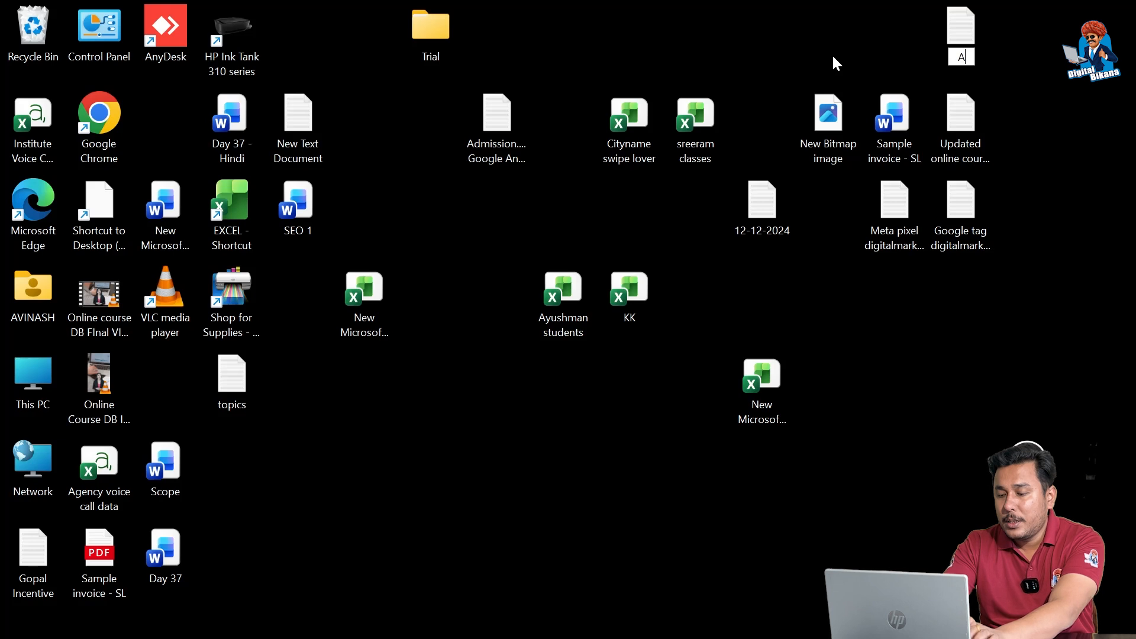
type("yushman meta ")
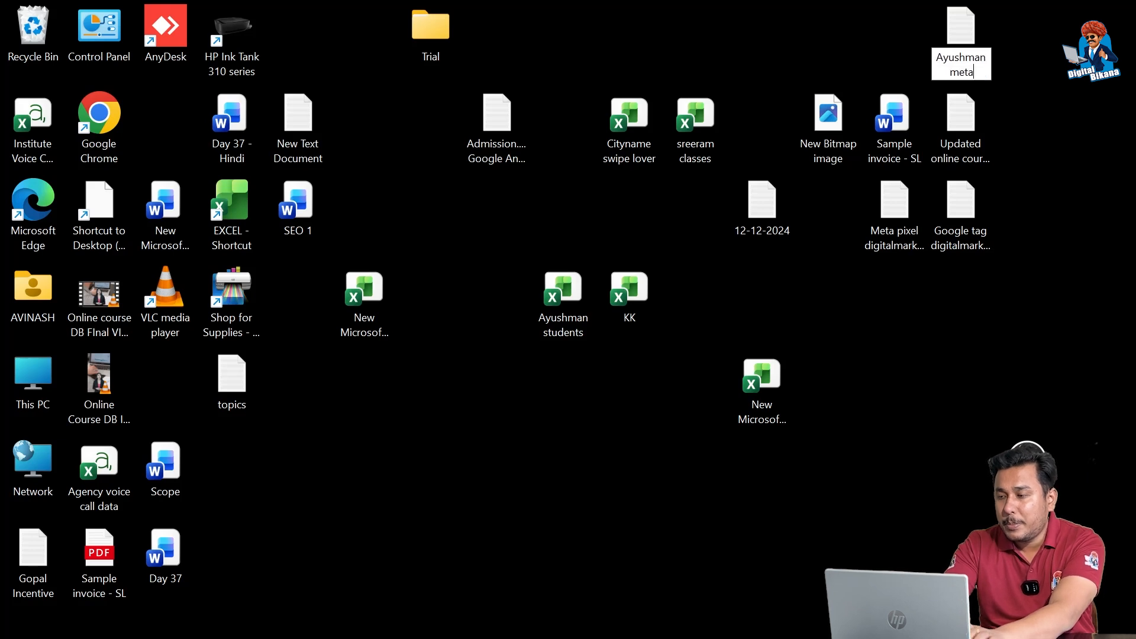
type("pixel")
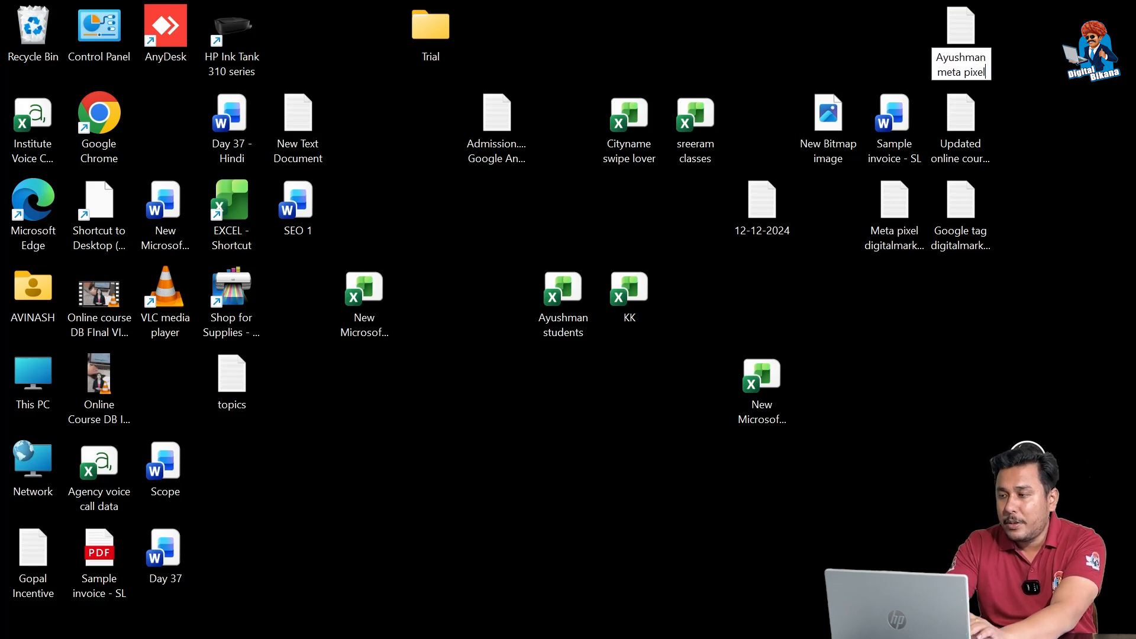
key("Return")
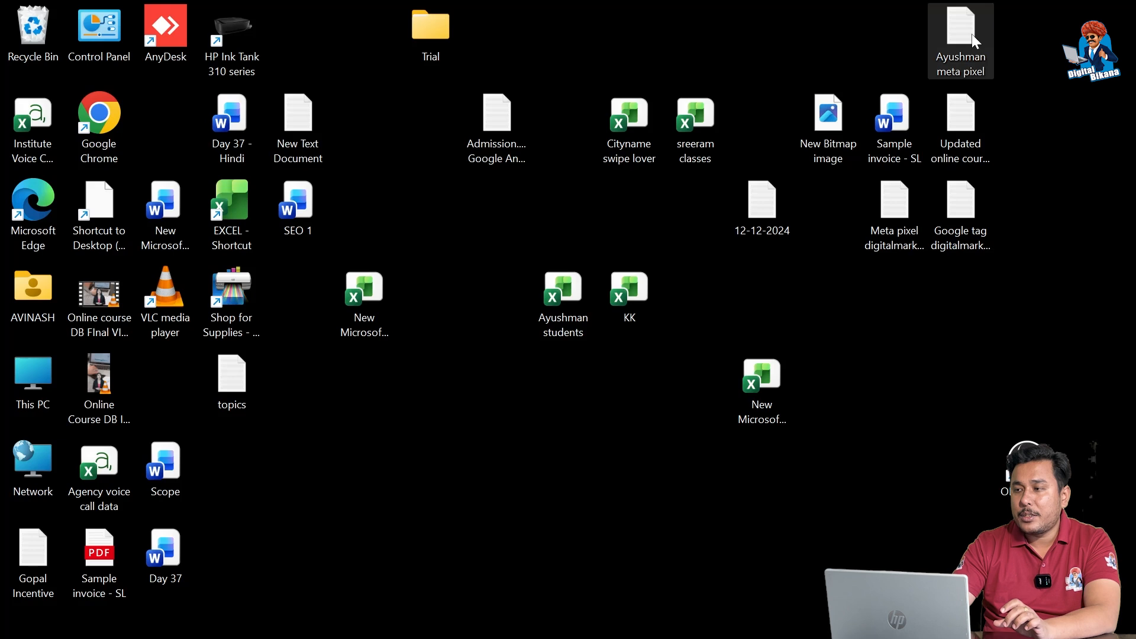
double_click(971, 34)
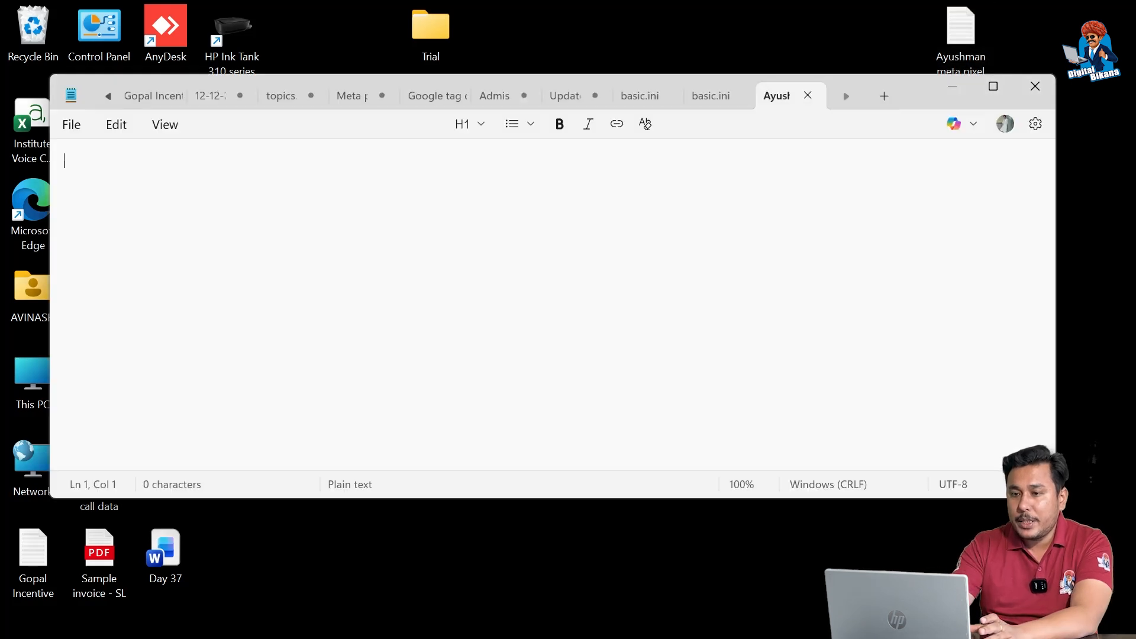
- Paste the pixel base code into 'Ayushman meta pixel', save it, and return to Chrome
key("ctrl+v")
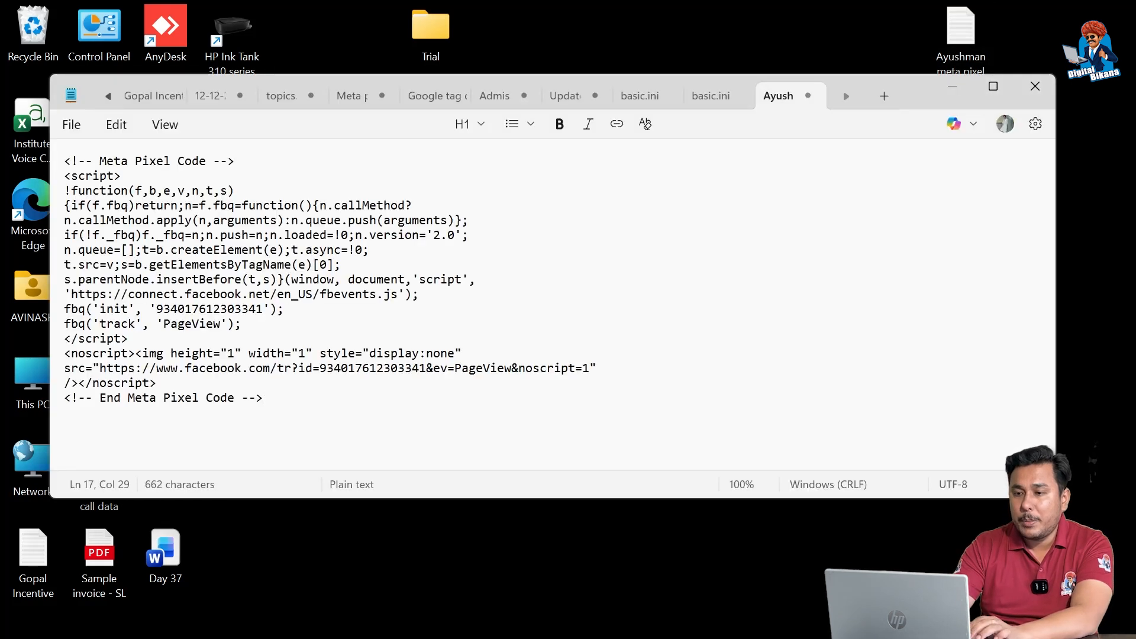
key("ctrl+s")
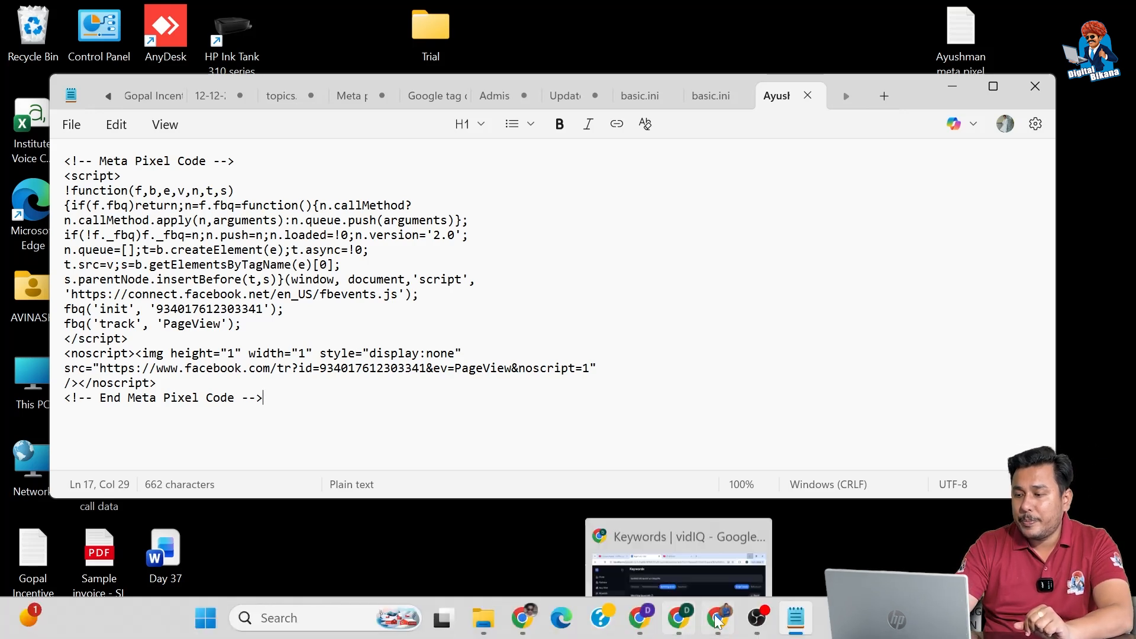
left_click(718, 619)
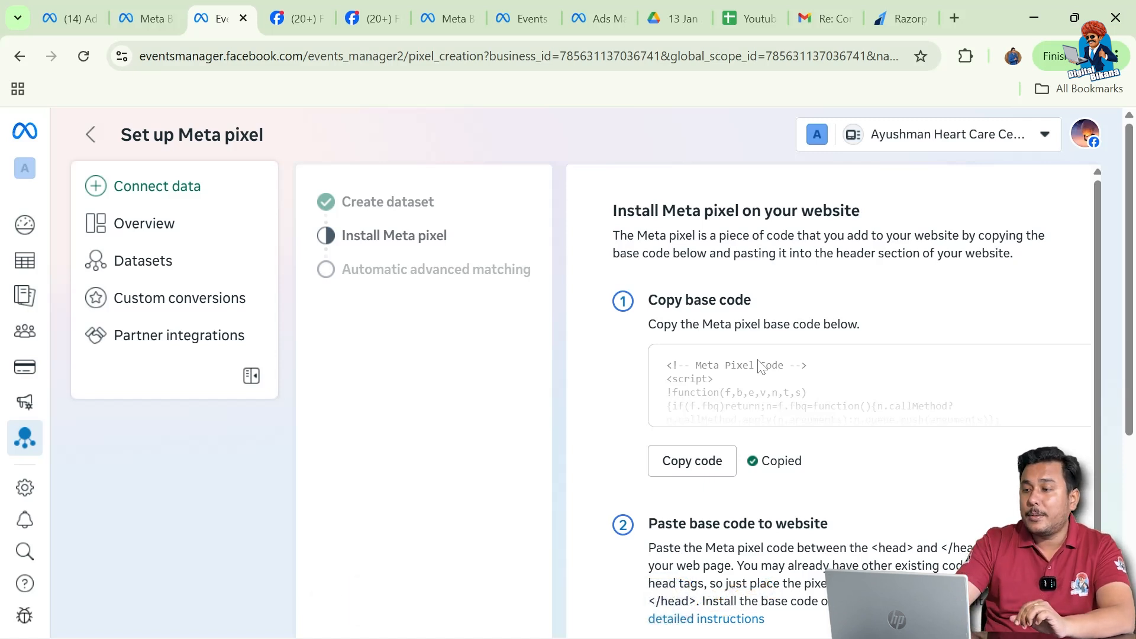
- Leave the pixel setup page and scroll the Ayushman Meta Pixel overview to the Meta Pixel card
scroll(842, 453, "down", 1)
scroll(842, 460, "up", 1)
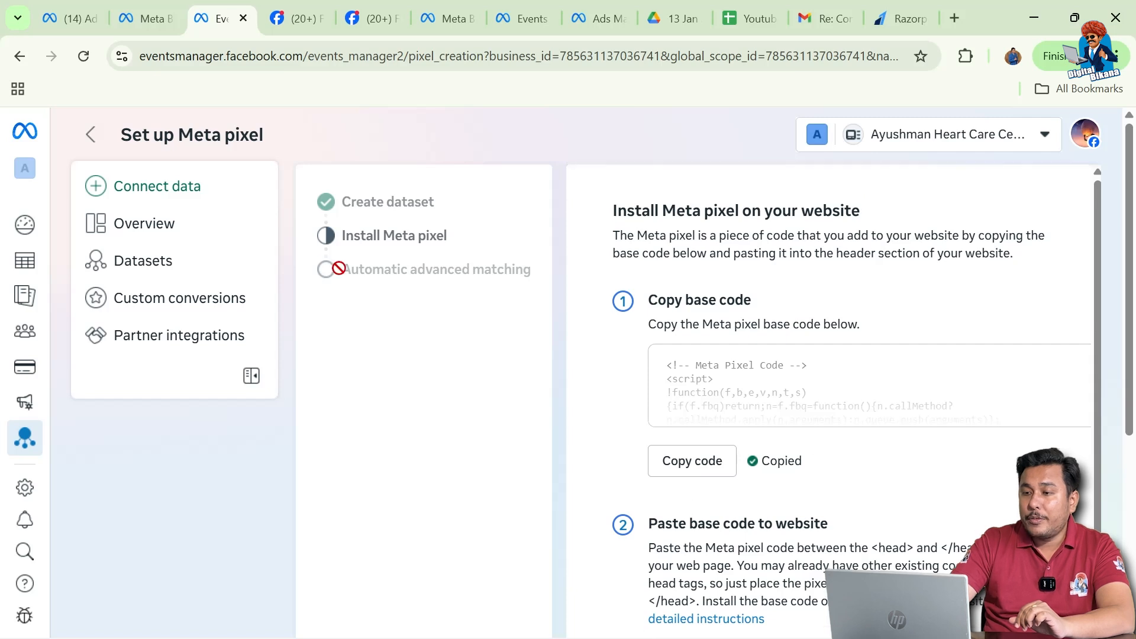
left_click(92, 134)
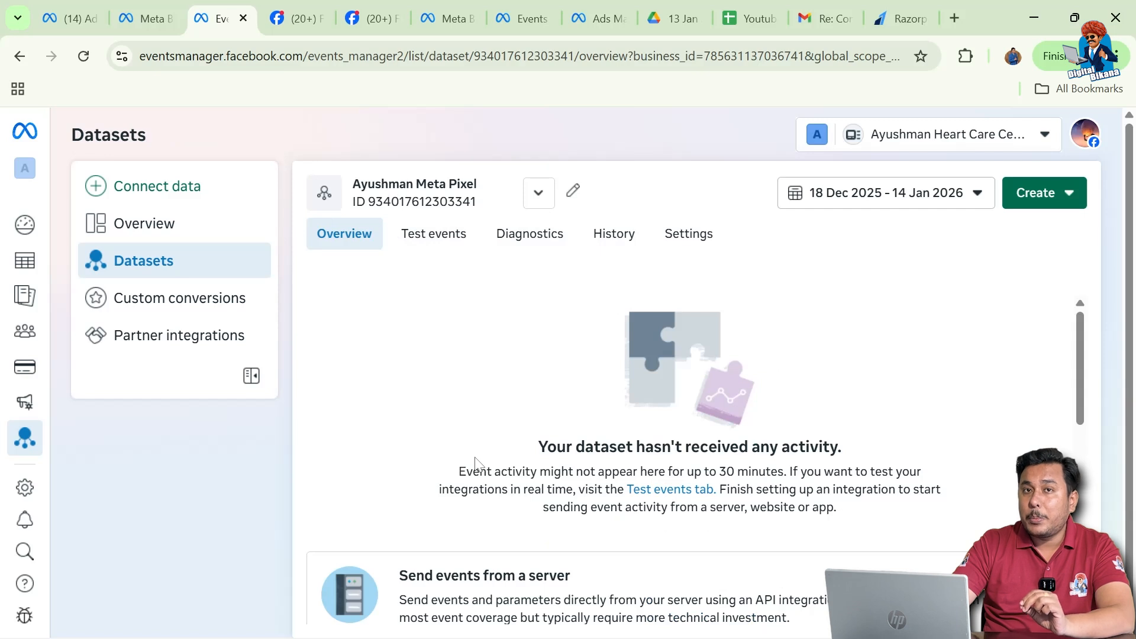
scroll(475, 458, "down", 1)
scroll(475, 458, "up", 1)
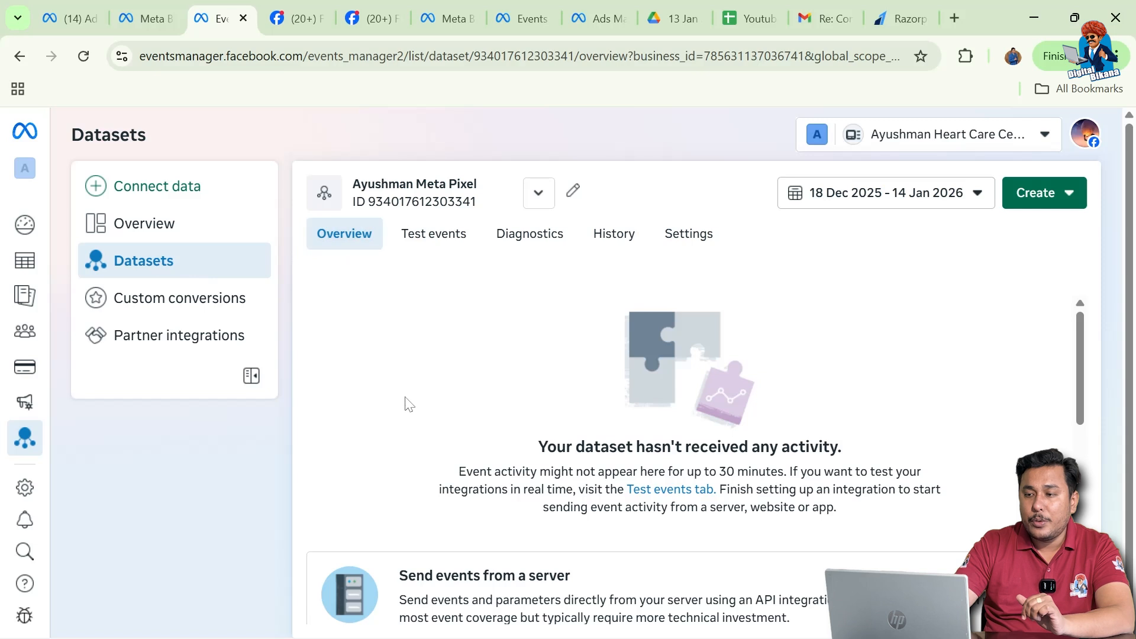
scroll(406, 404, "down", 5)
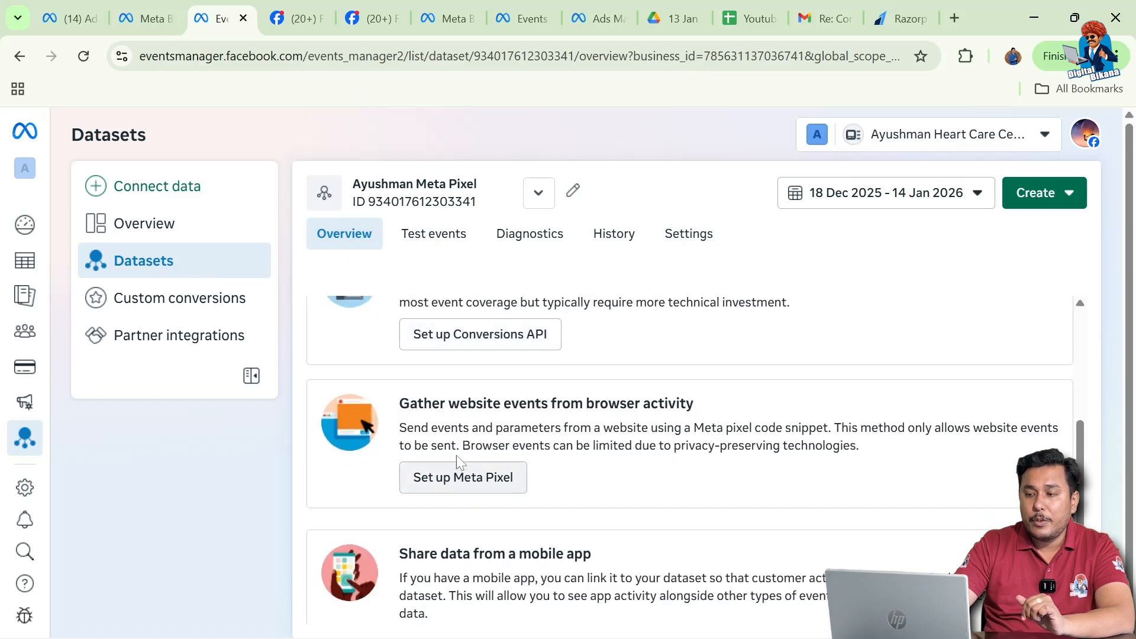
- Copy the pixel base code via Install Code Manually, then go back and open the dataset's Settings
left_click(483, 490)
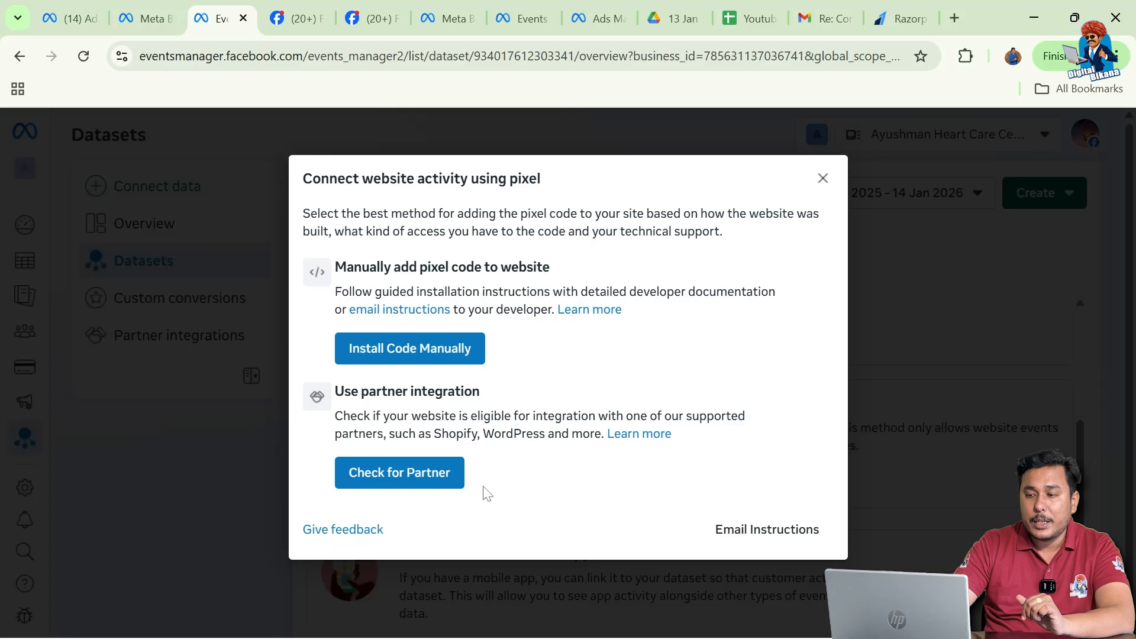
left_click(423, 352)
left_click(722, 461)
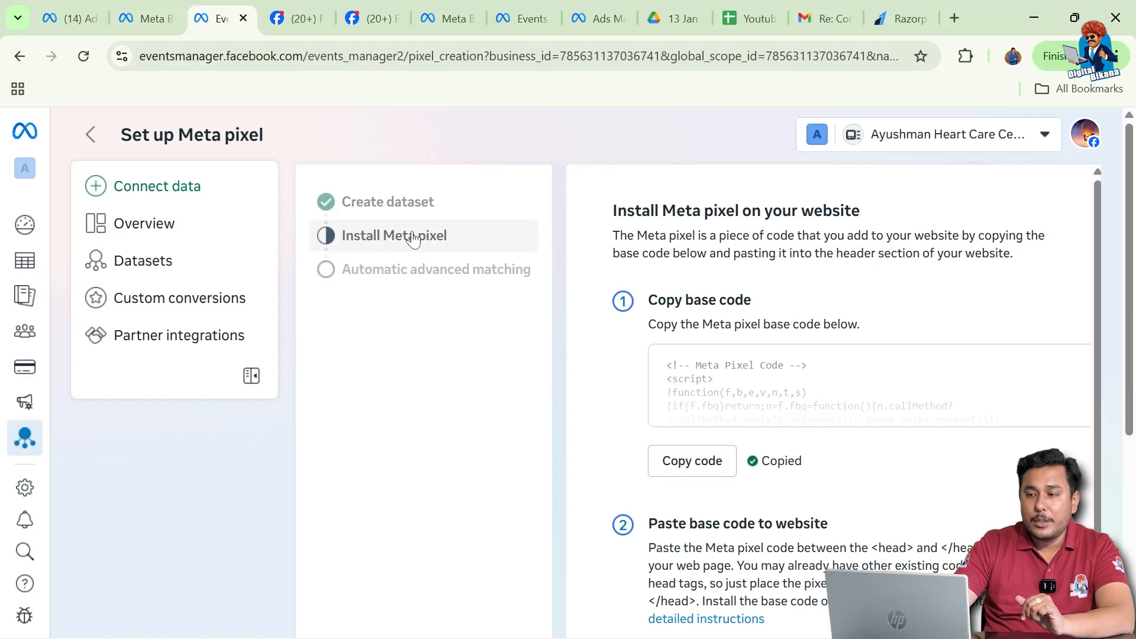
left_click(91, 134)
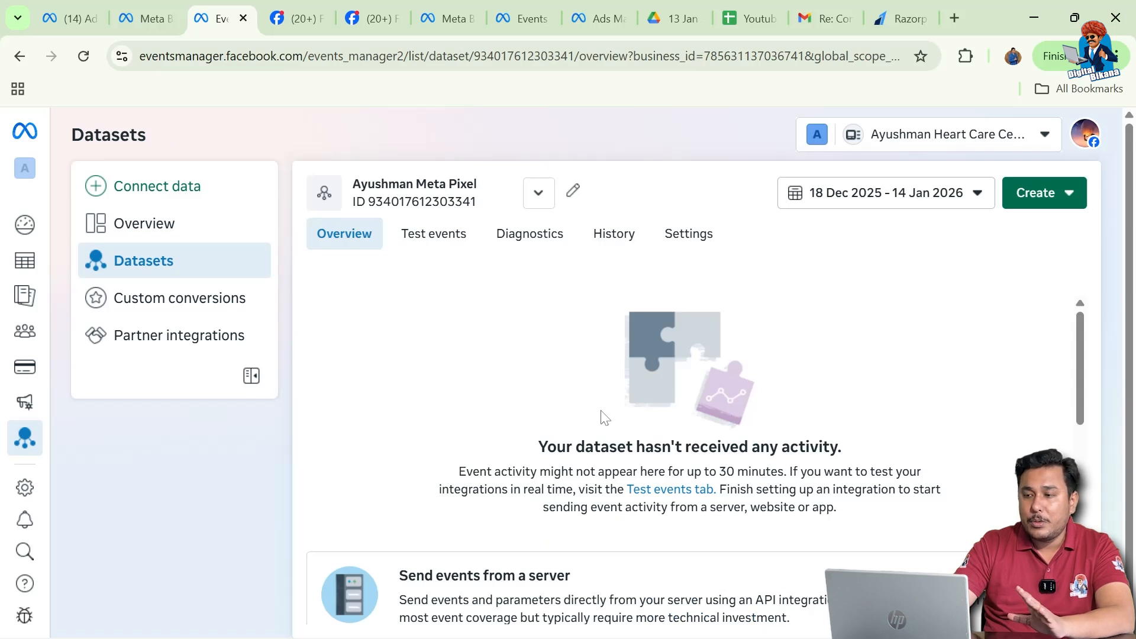
left_click(694, 245)
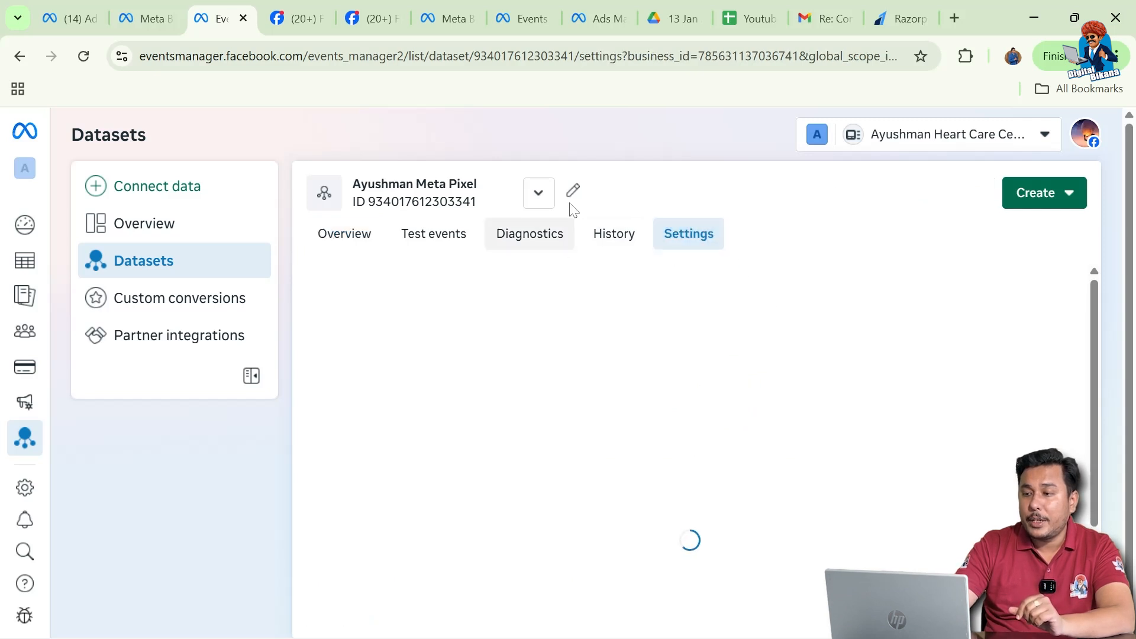
- Under Sharing in the dataset settings, choose Share With an Ad Account to reach Datasets & pixels
scroll(762, 372, "down", 5)
scroll(761, 372, "down", 1)
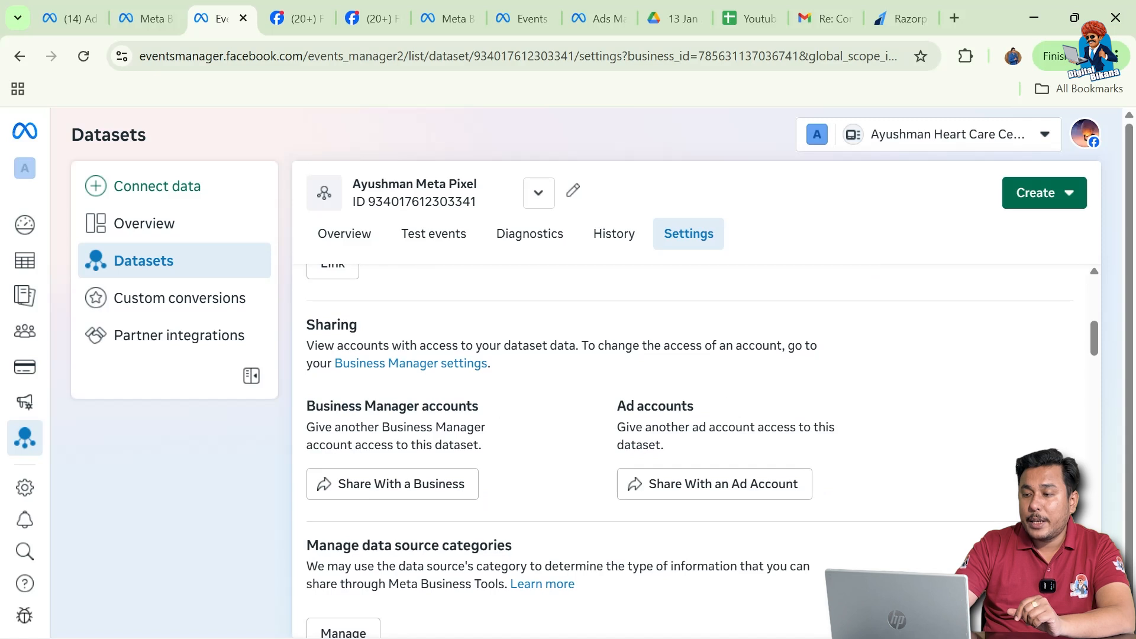
left_click(712, 490)
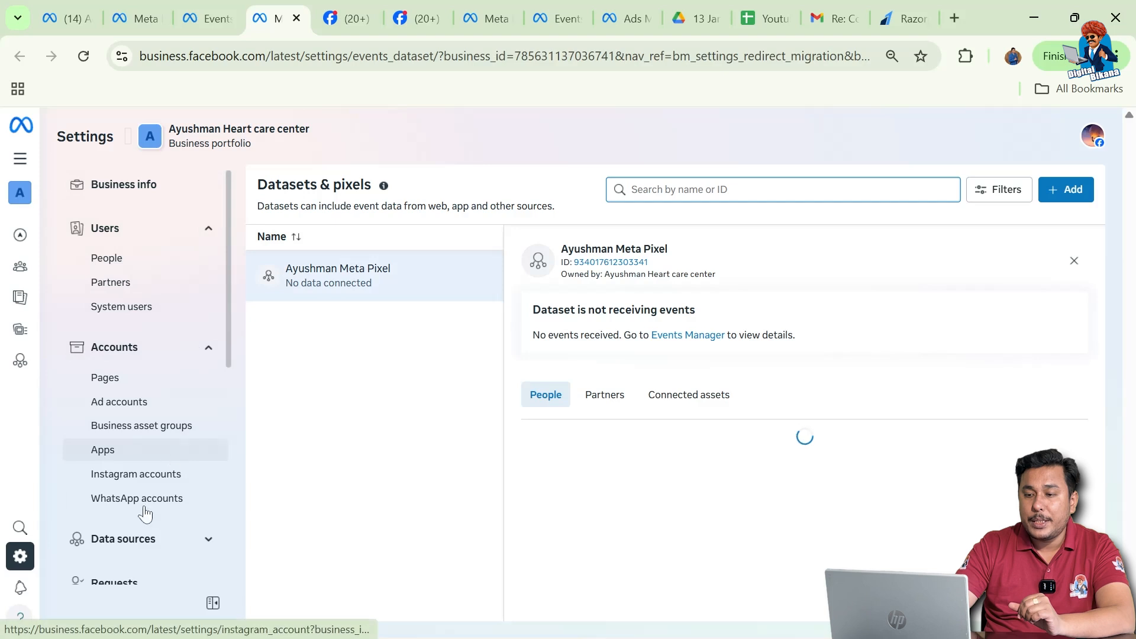
scroll(148, 503, "down", 1)
- Open Ayushman Meta Pixel under Data sources > Datasets and pixels and view its empty Connected assets
scroll(143, 512, "down", 3)
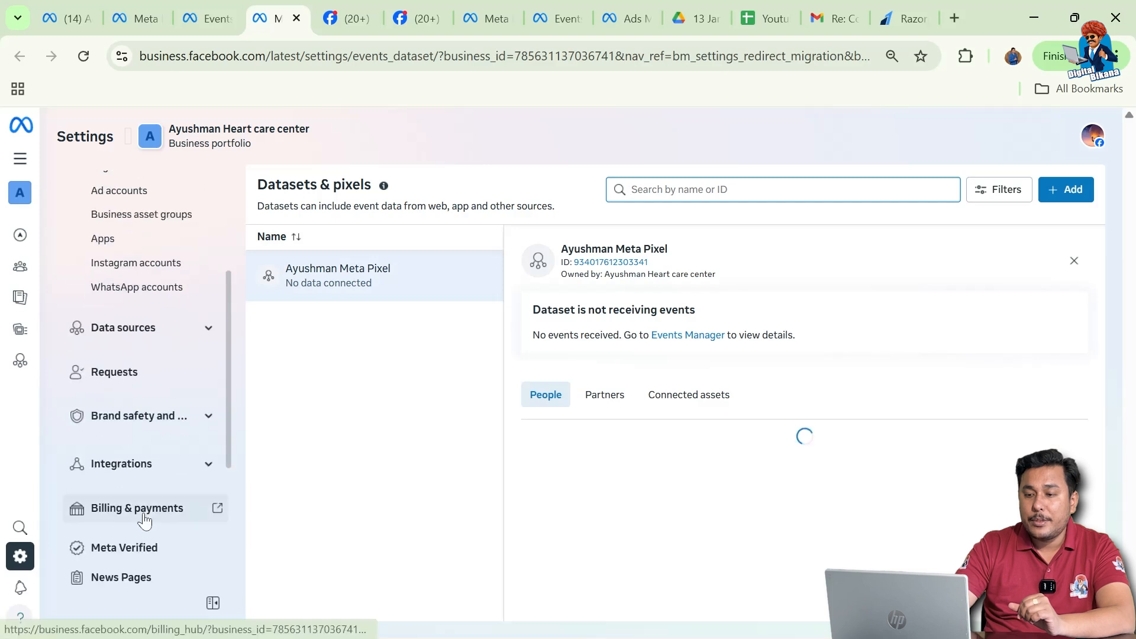
left_click(210, 335)
left_click(160, 382)
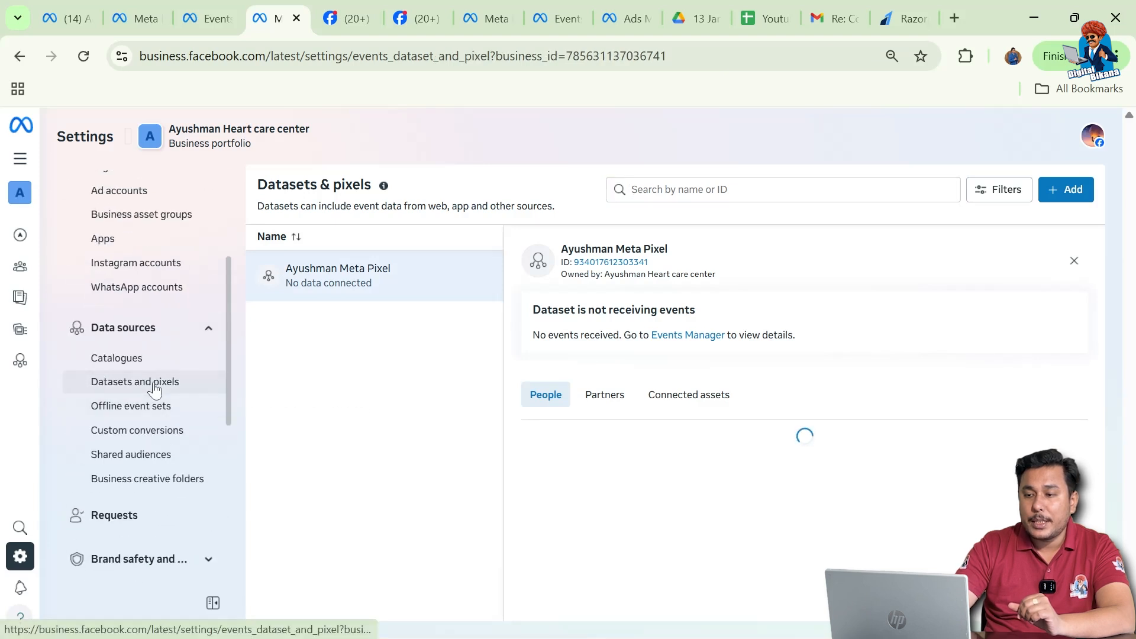
left_click(444, 291)
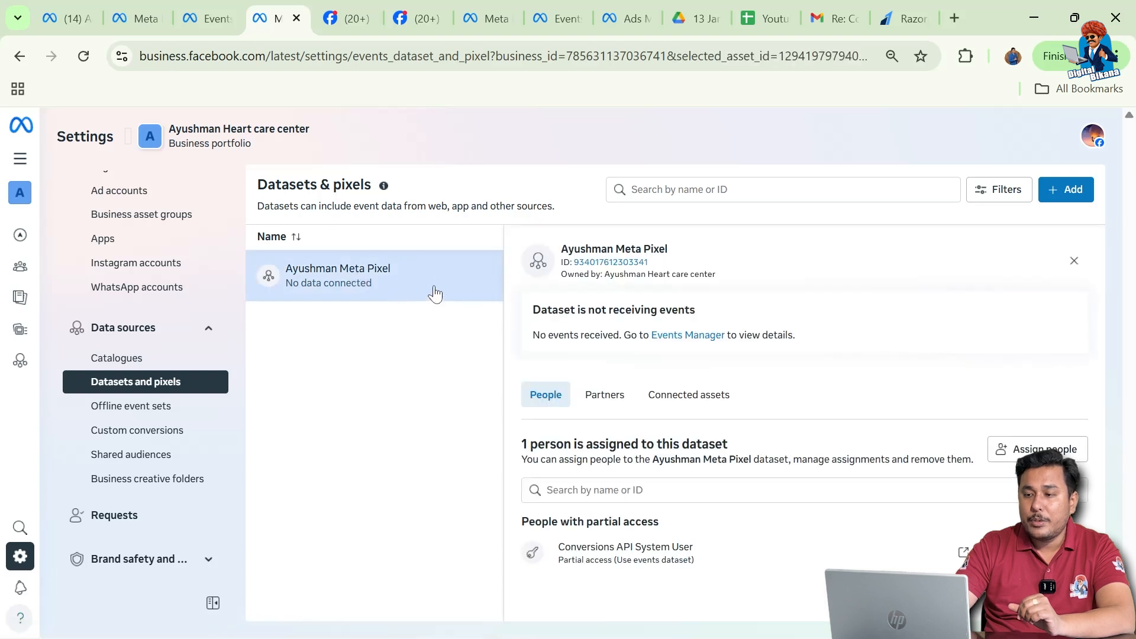
left_click(688, 400)
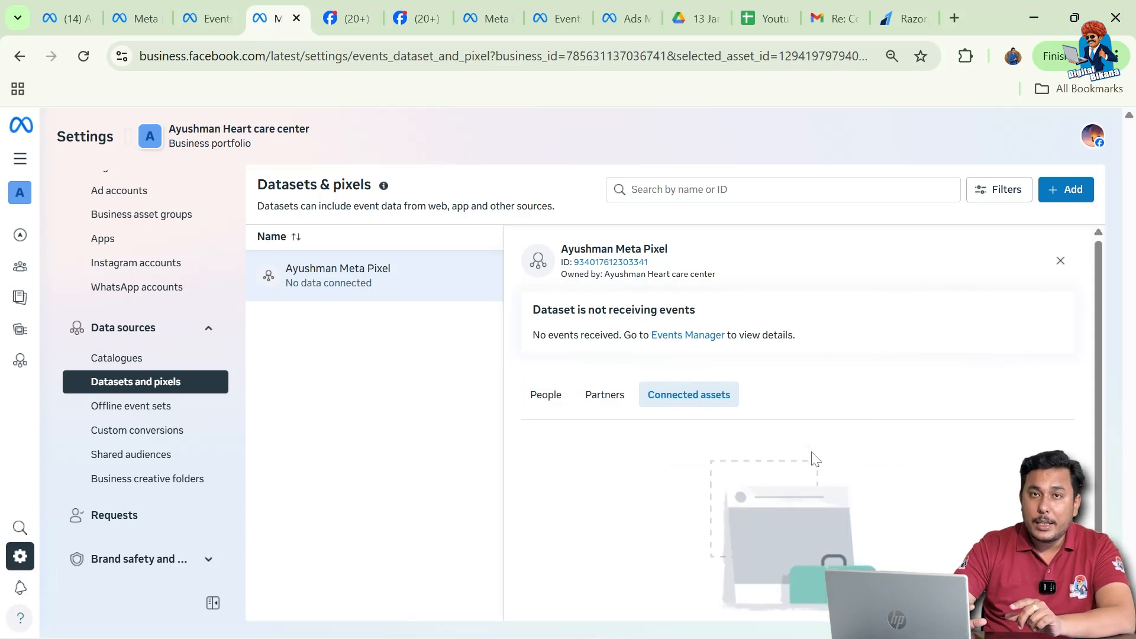
scroll(893, 432, "down", 1)
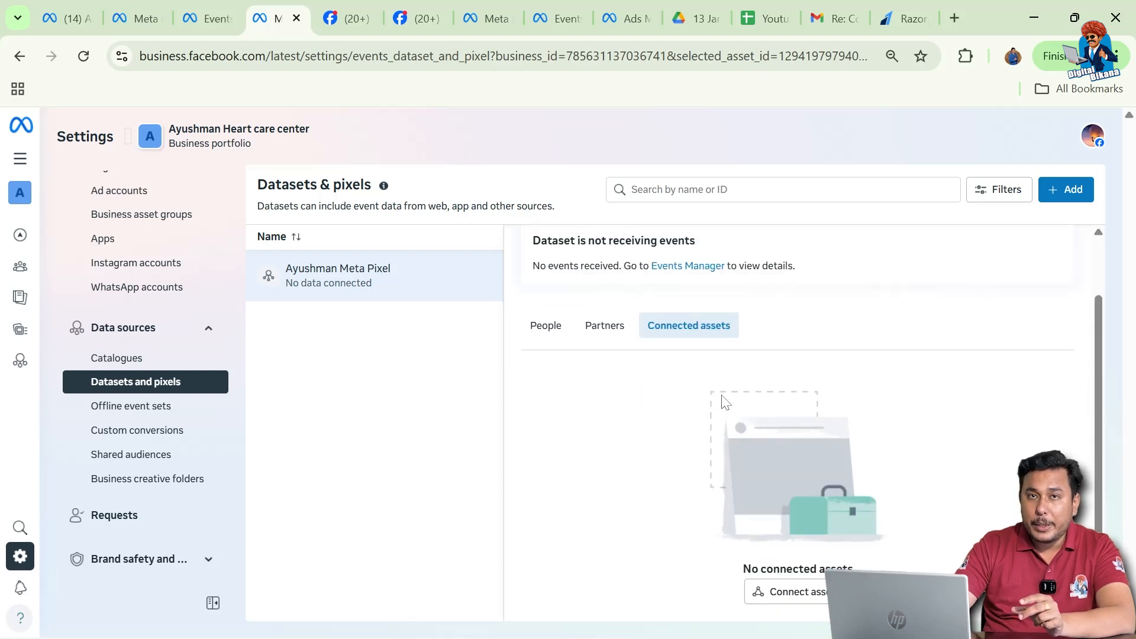
- Add the Ayushman Heart Care Center ad account from Other business assets to the pixel's connected assets
left_click(778, 603)
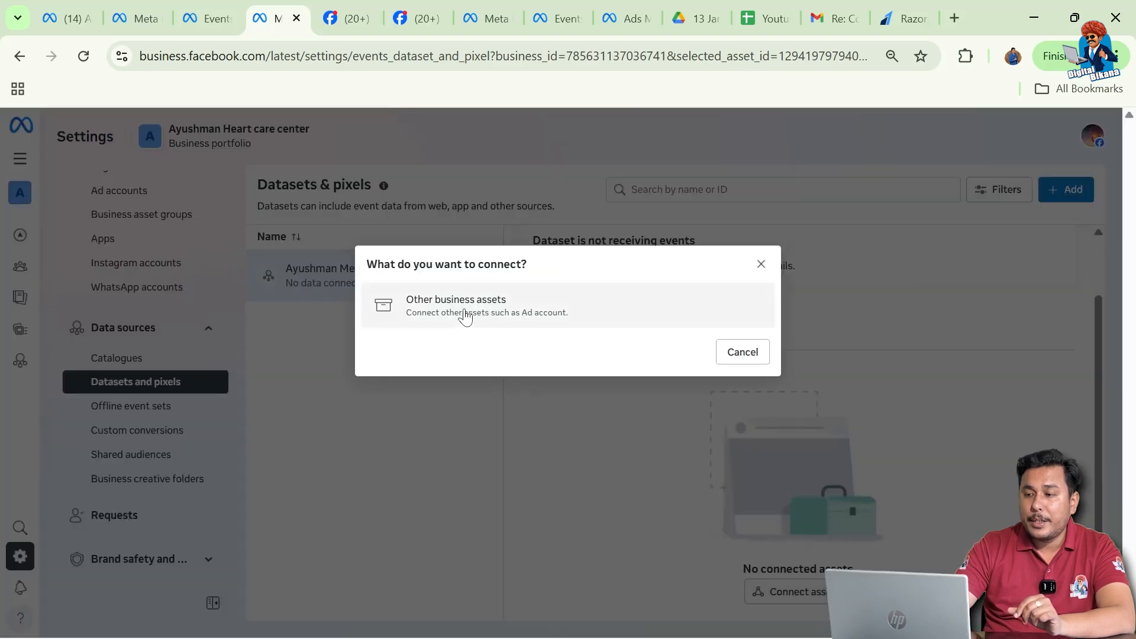
left_click(464, 314)
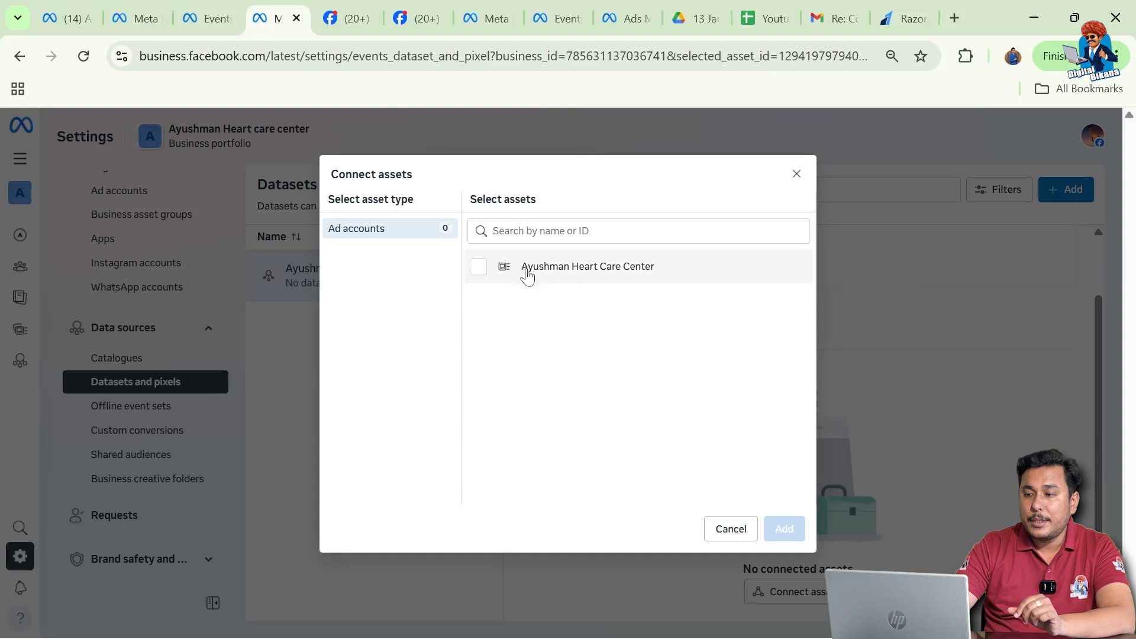
left_click(479, 267)
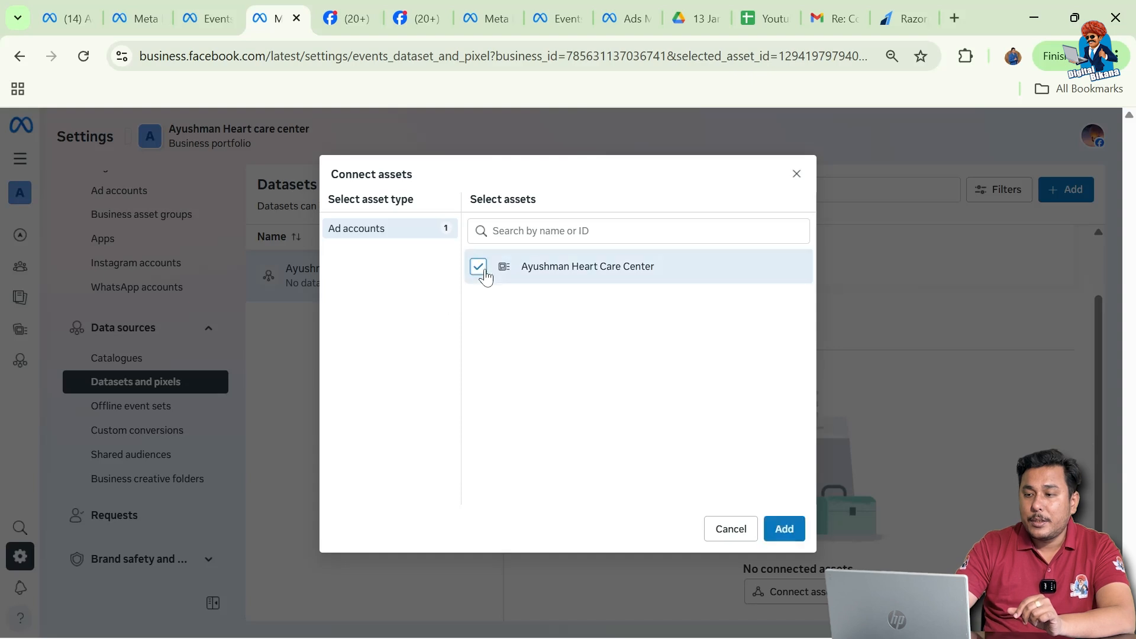
left_click(785, 528)
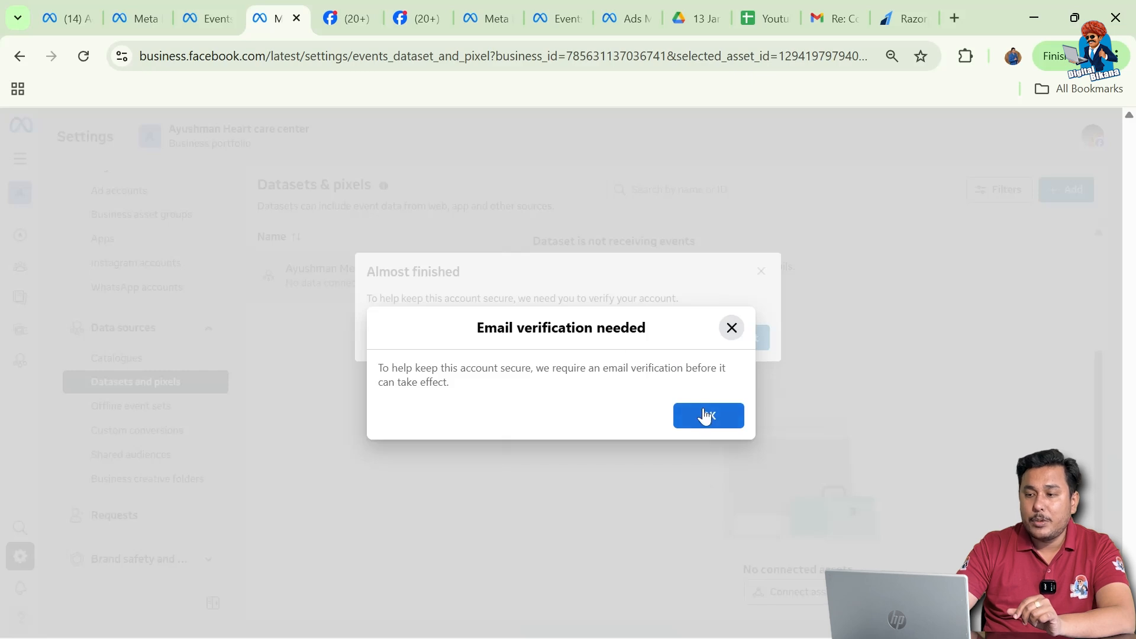
- Verify the account by emailing a confirmation code, pasting it in, and submitting
left_click(705, 415)
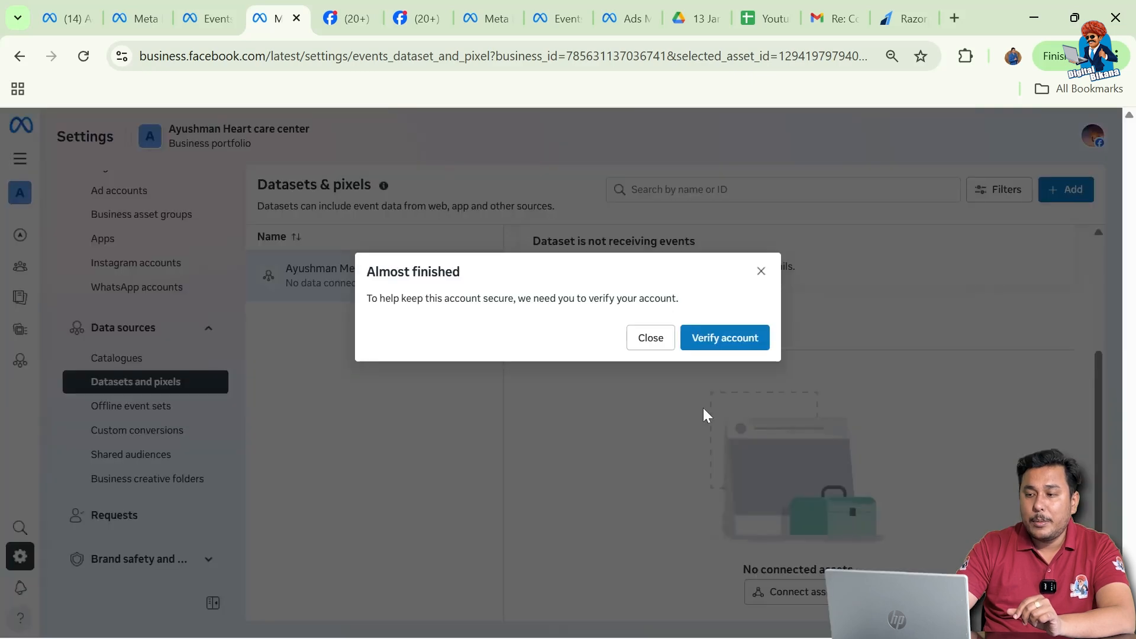
left_click(734, 346)
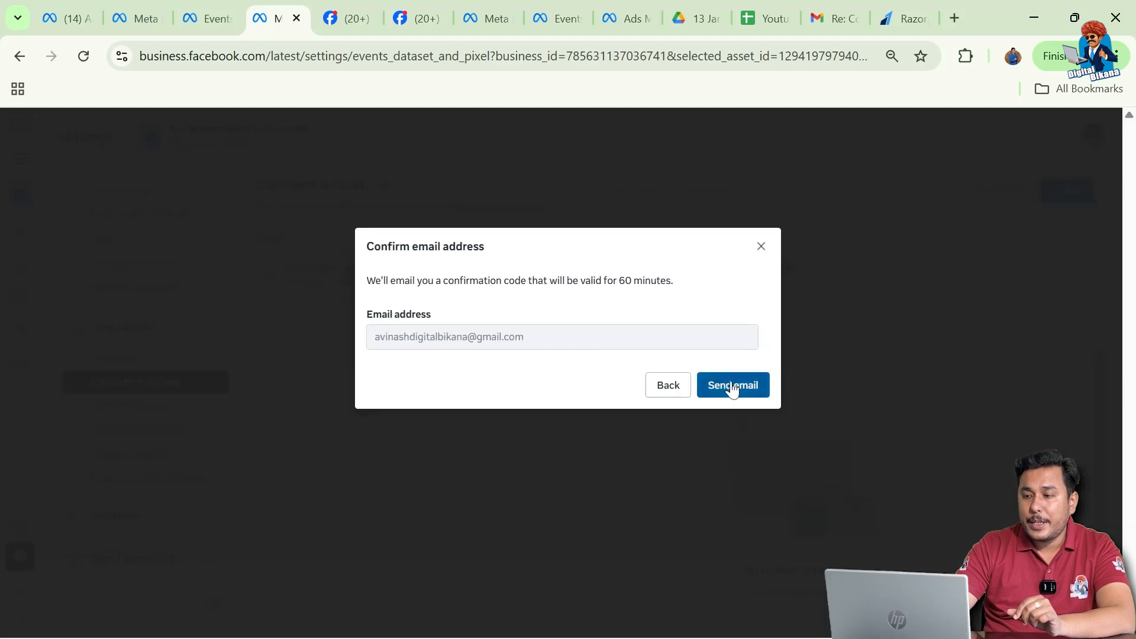
left_click(732, 388)
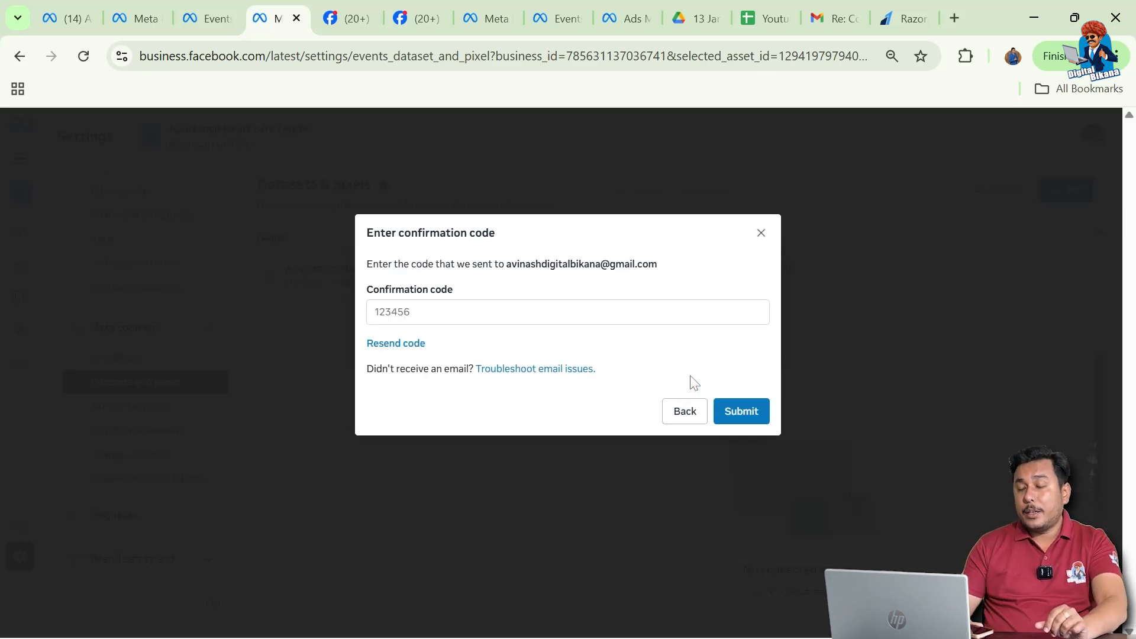
left_click(736, 410)
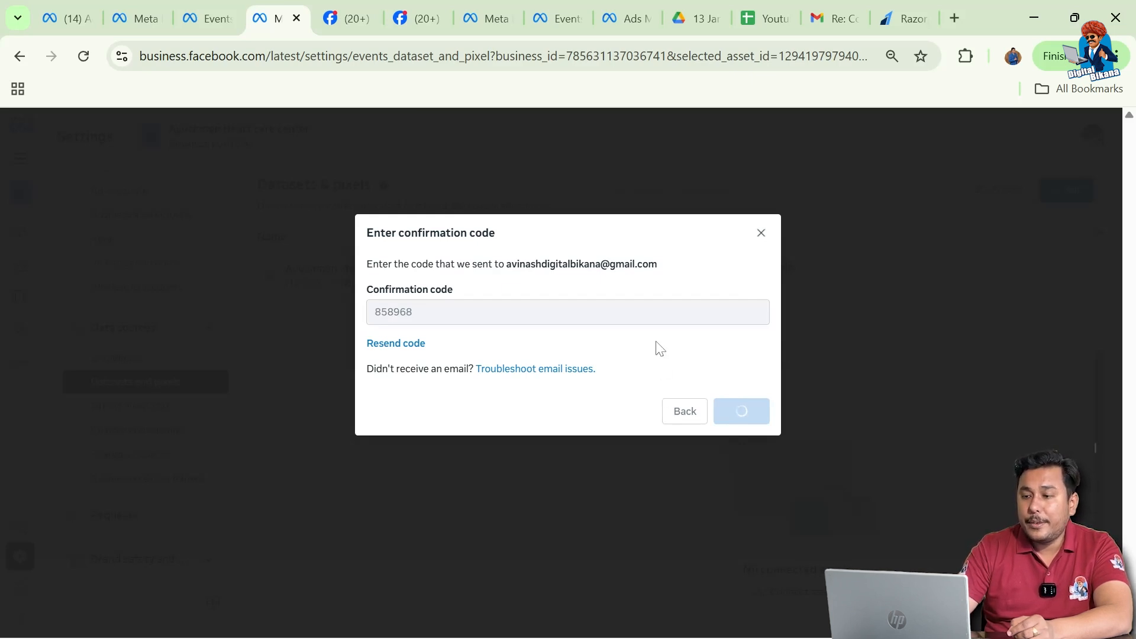
left_click(751, 371)
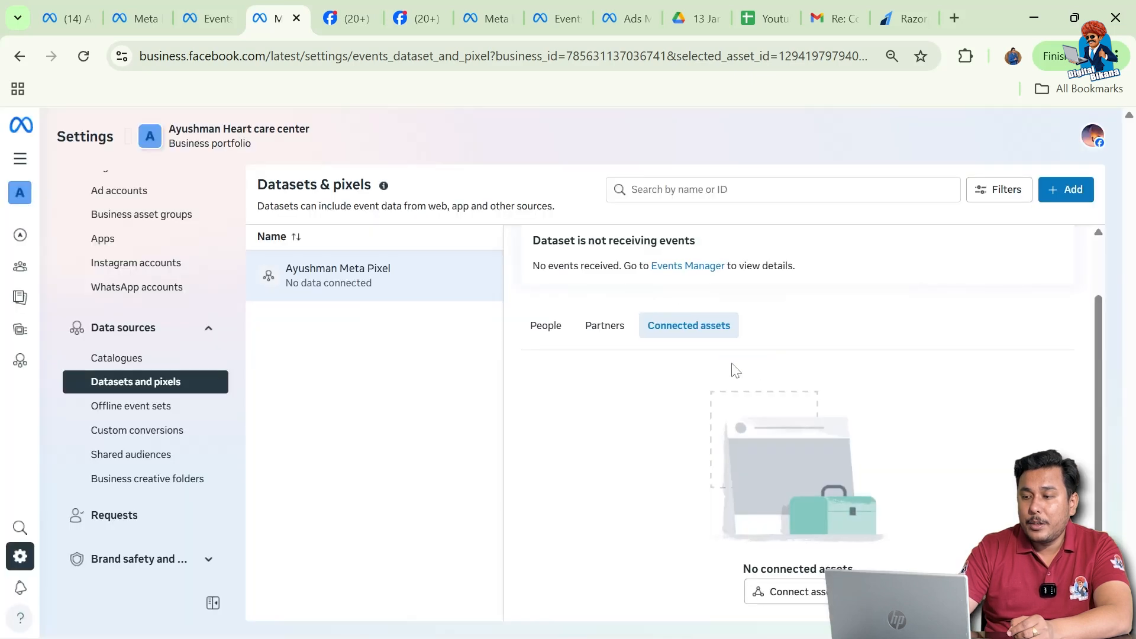